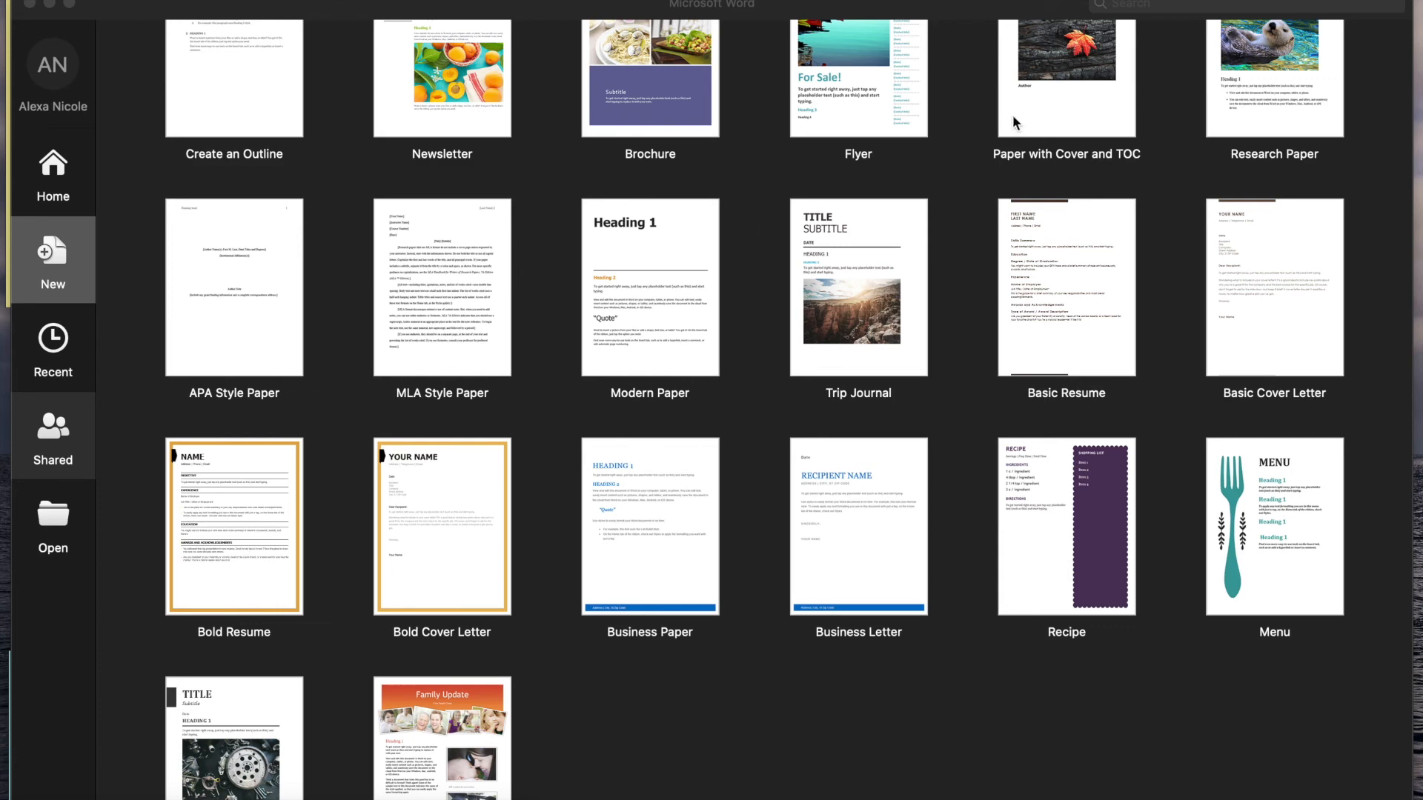
Browse the document templates and create a new document from the Basic Resume template
scroll(1013, 116, "up", 3)
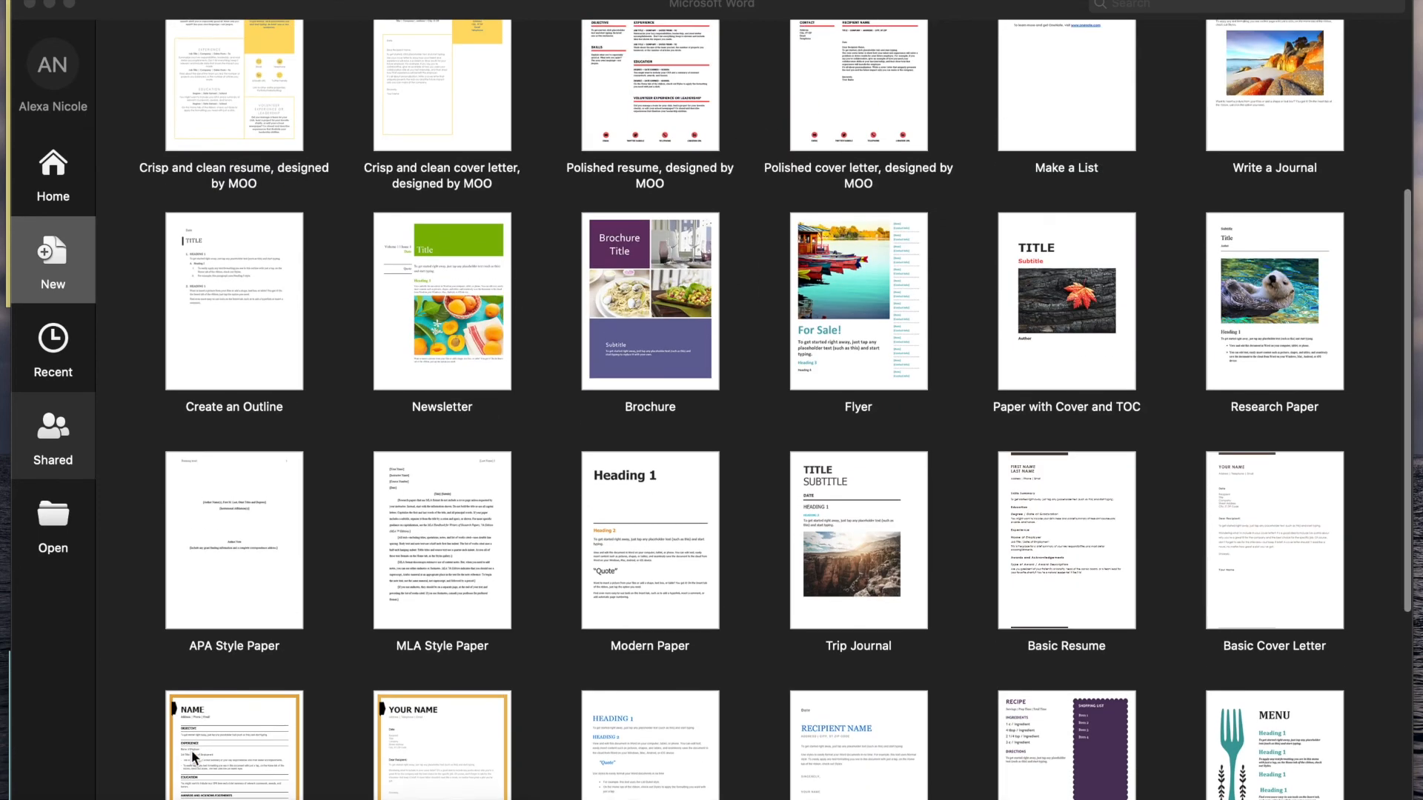
scroll(212, 734, "up", 3)
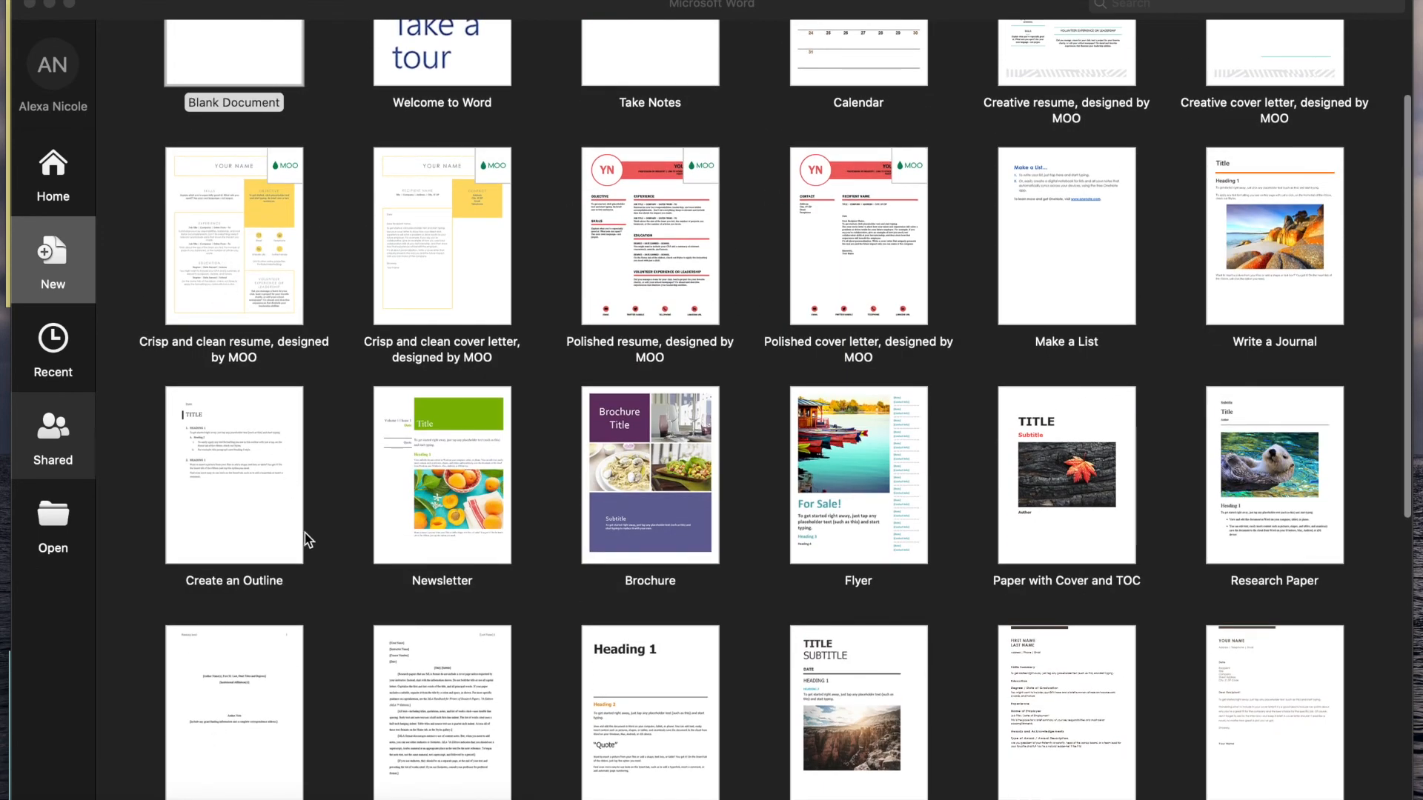
scroll(304, 530, "down", 3)
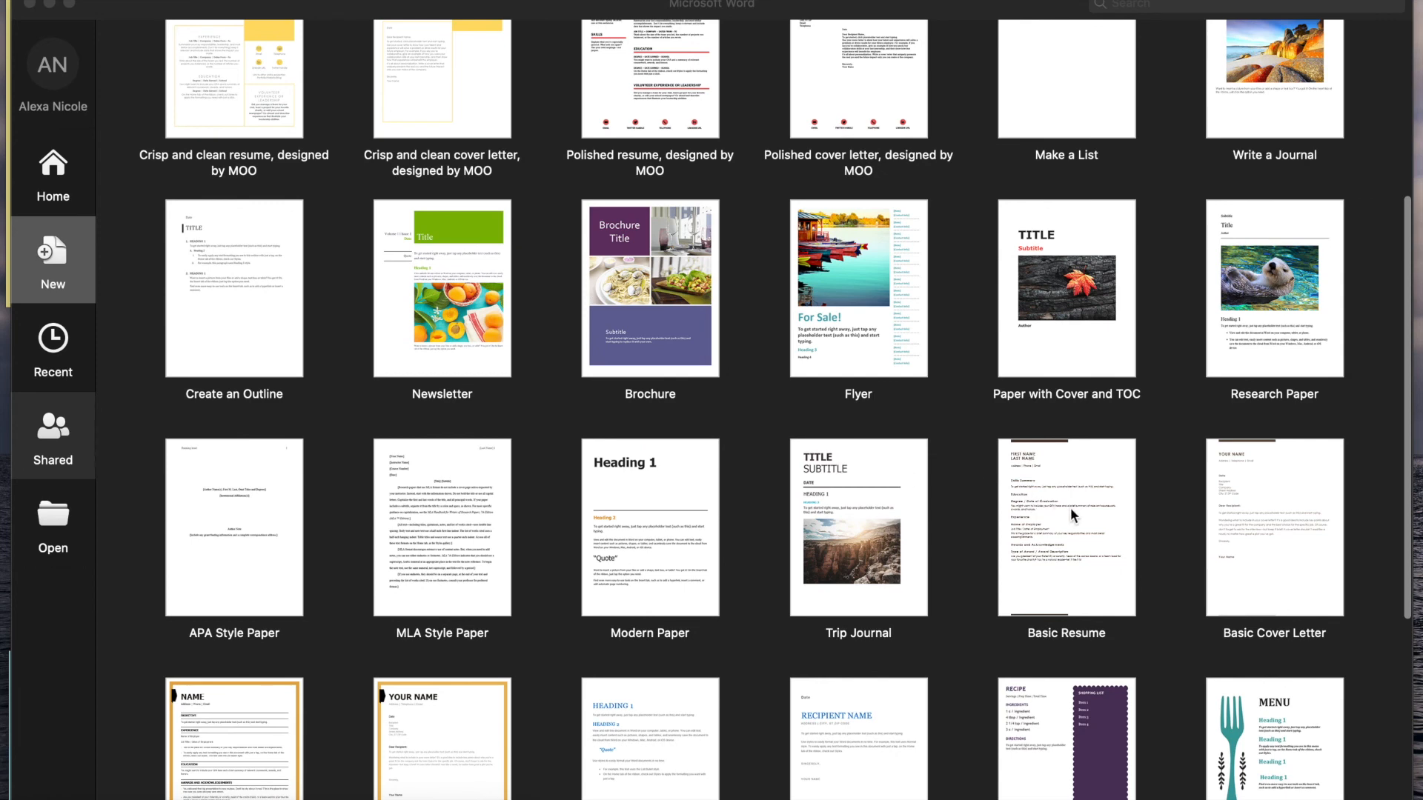
double_click(1056, 571)
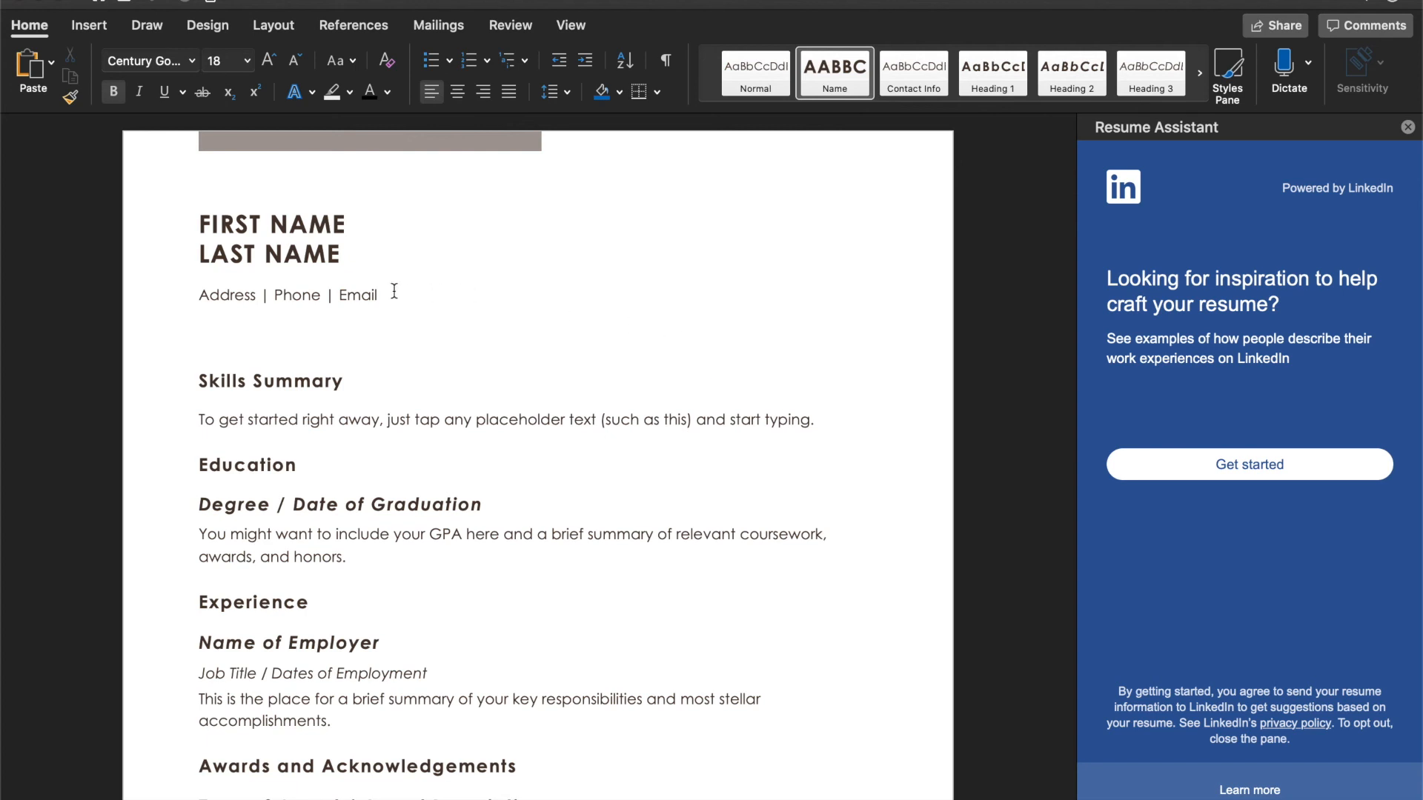
Review the resume template's sections from the name and contact header through Awards and Acknowledgements
scroll(394, 291, "down", 2)
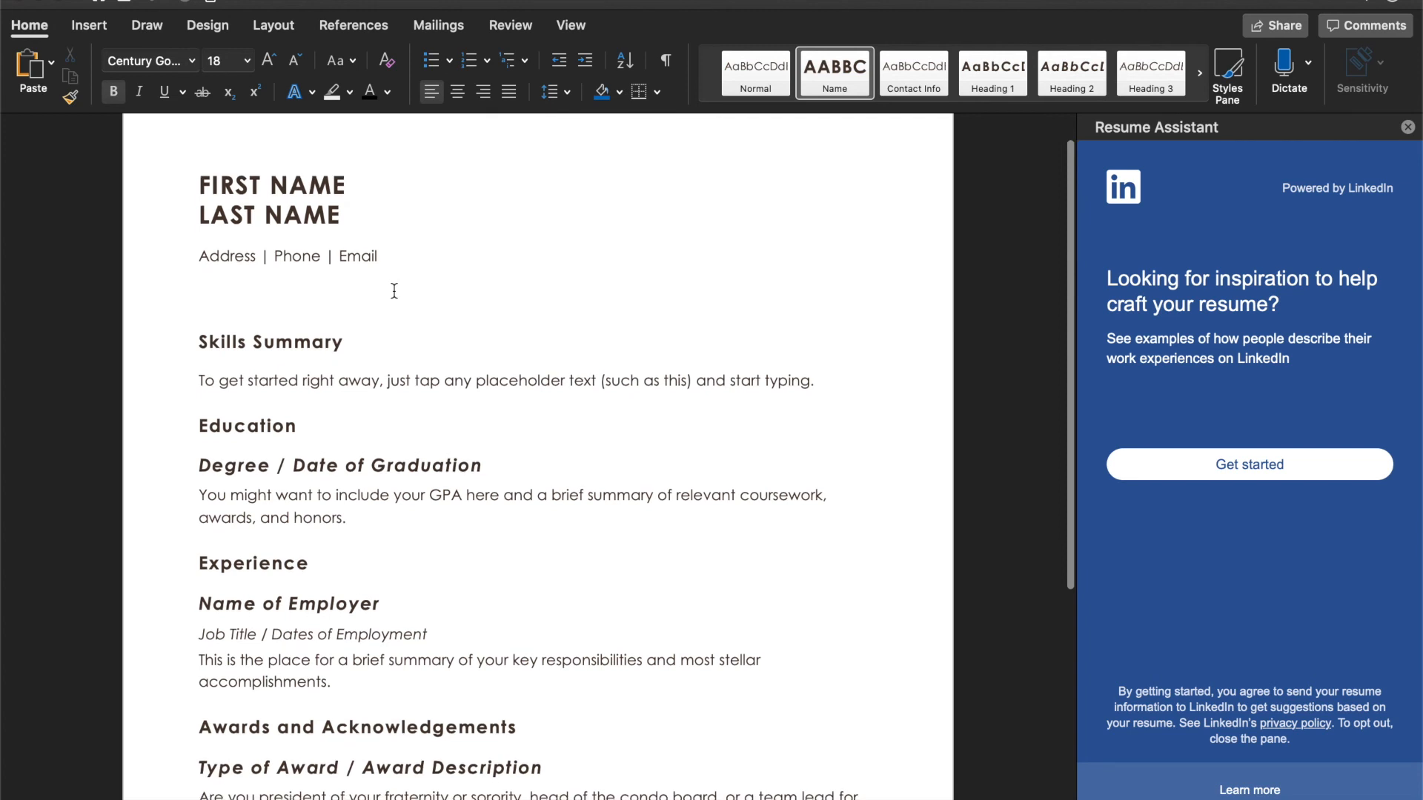
scroll(394, 291, "down", 2)
scroll(394, 291, "down", 3)
scroll(394, 291, "up", 3)
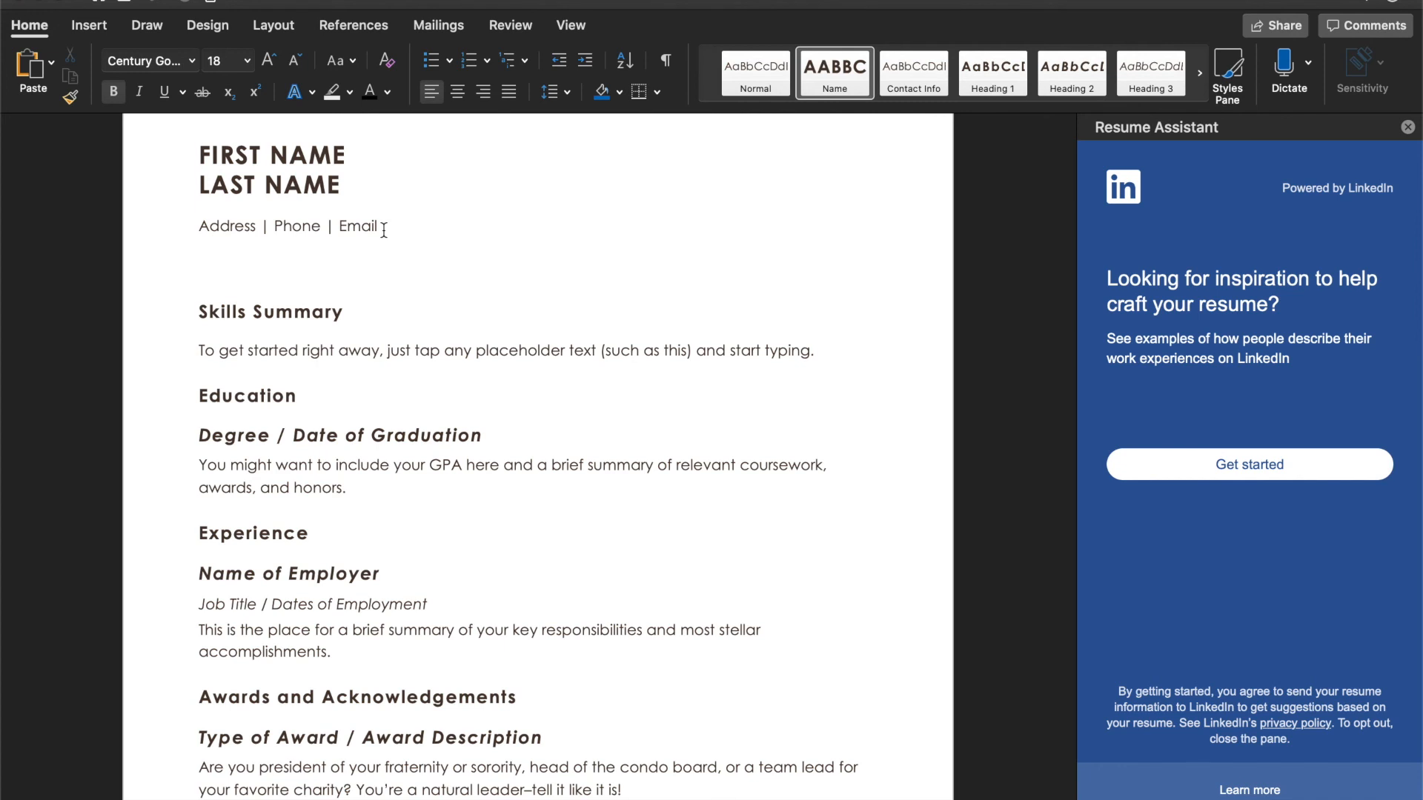
scroll(384, 230, "down", 2)
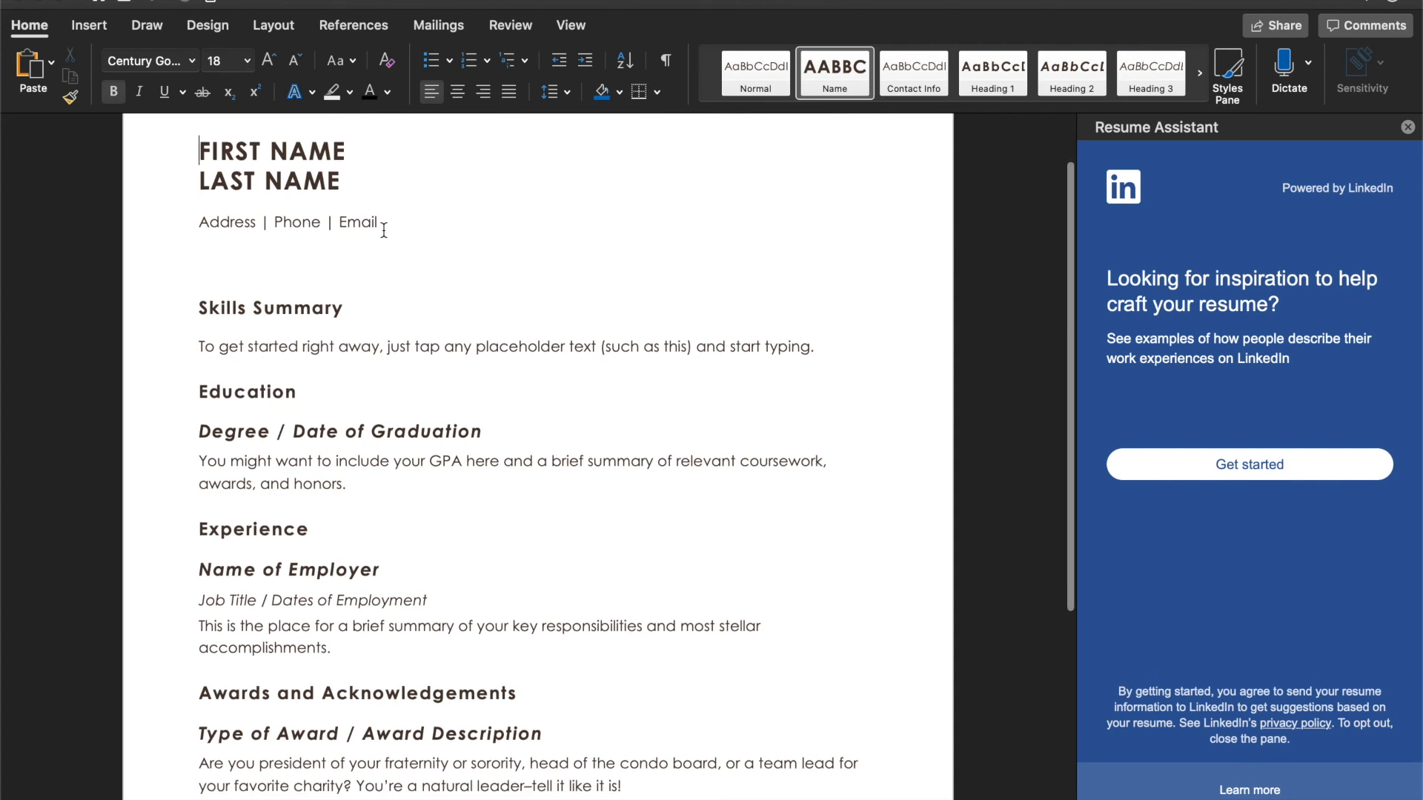
scroll(384, 229, "down", 1)
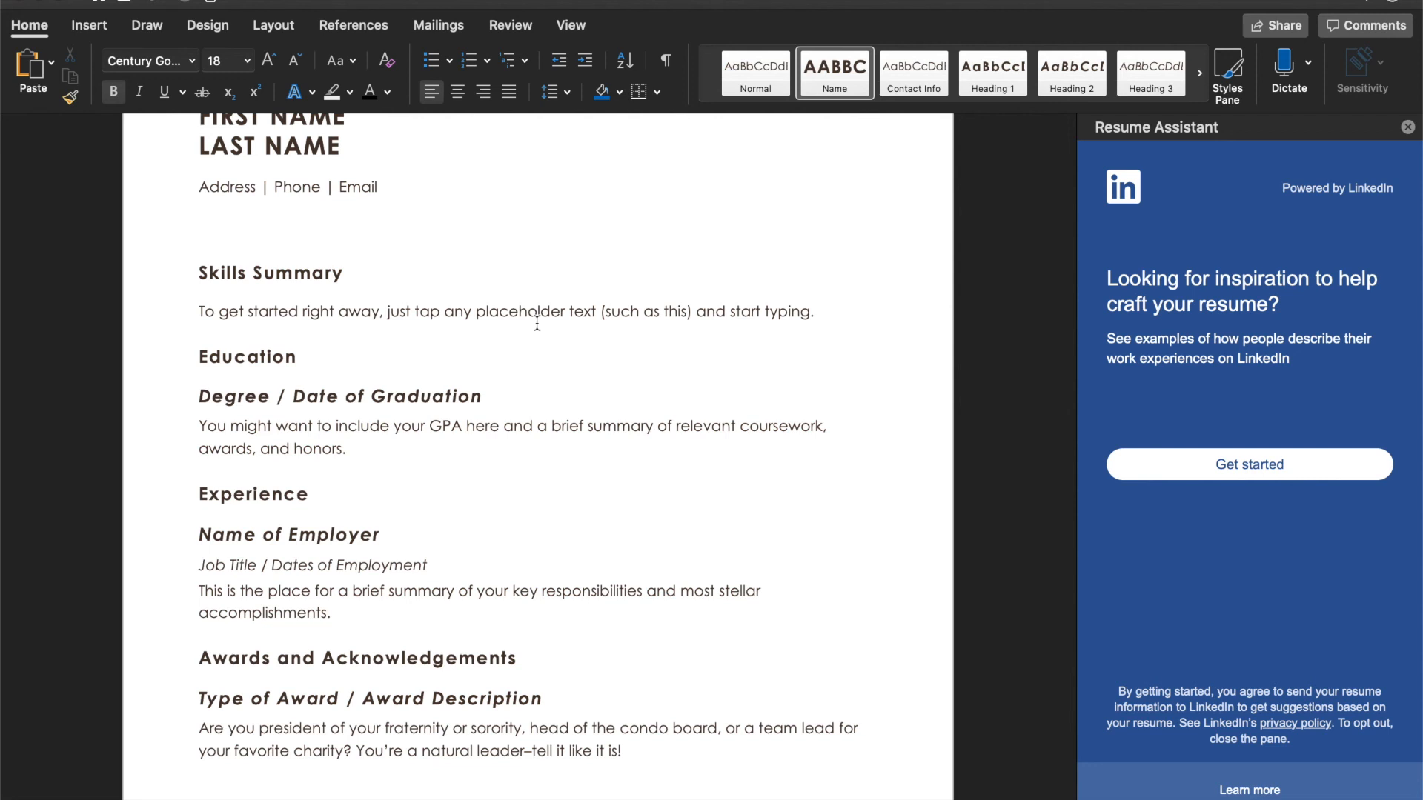
scroll(537, 324, "down", 3)
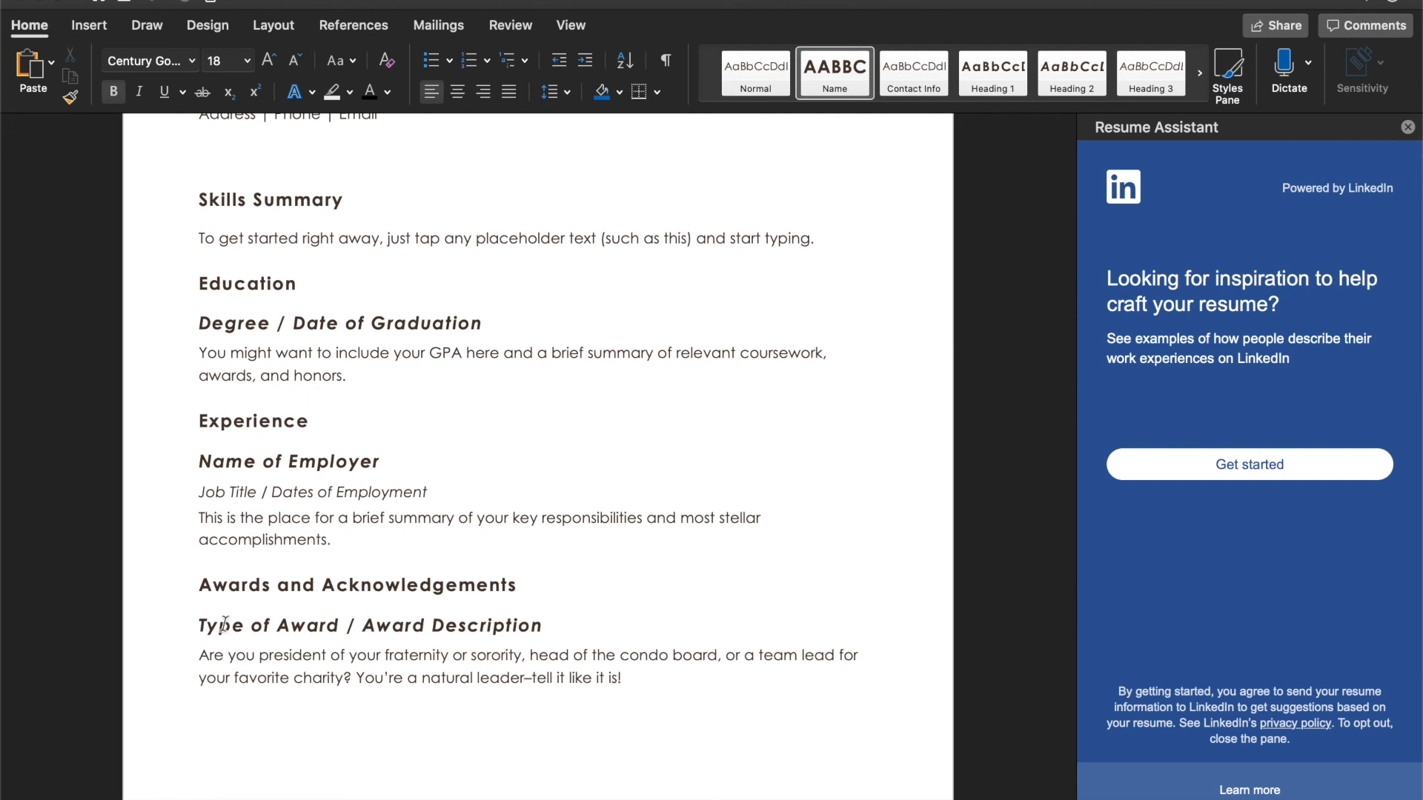
scroll(371, 621, "up", 1)
scroll(371, 621, "up", 3)
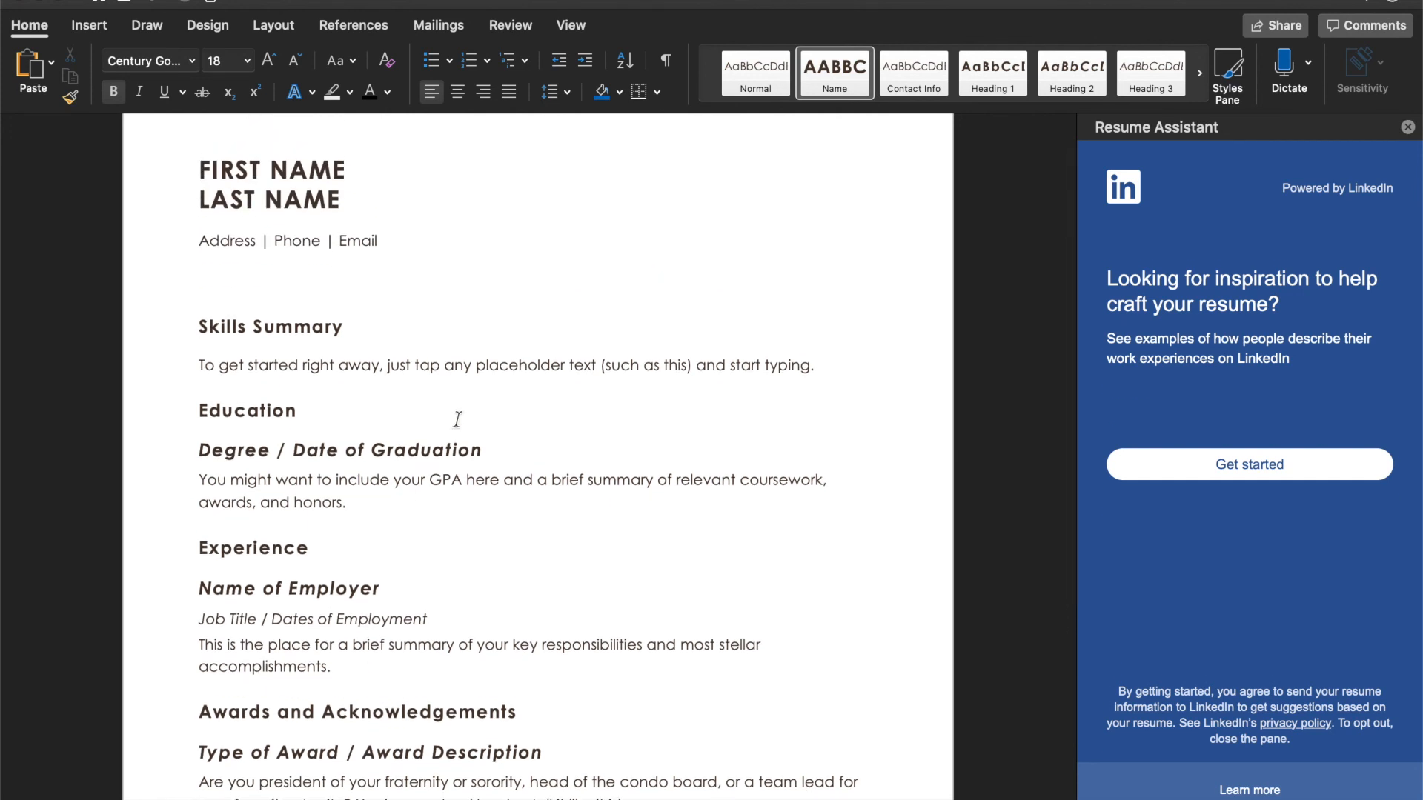
Replace the Skills Summary placeholder with four separate lines: Timely, Reliable, Team player, and Microsoft Excel/Powerpoint
left_click(363, 364)
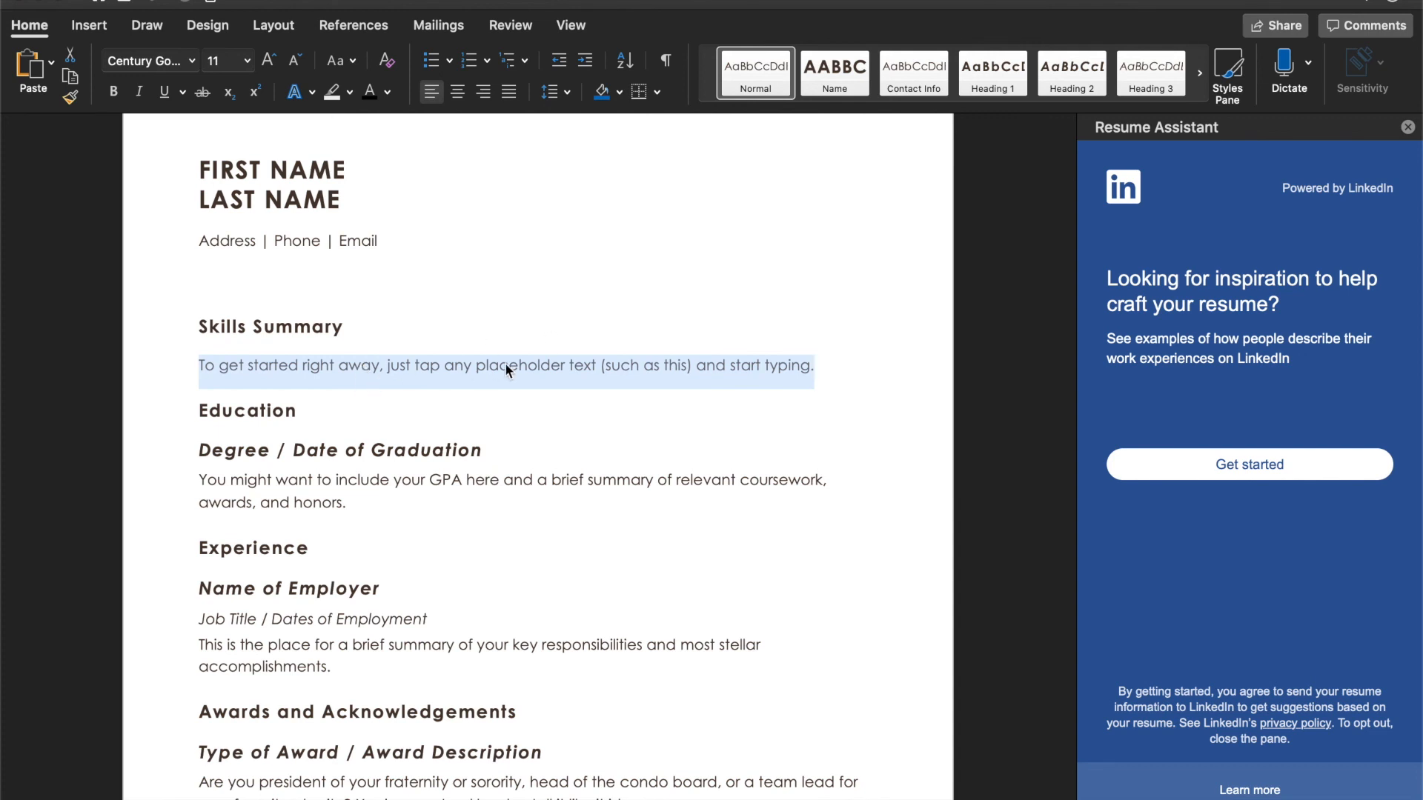
key("BackSpace")
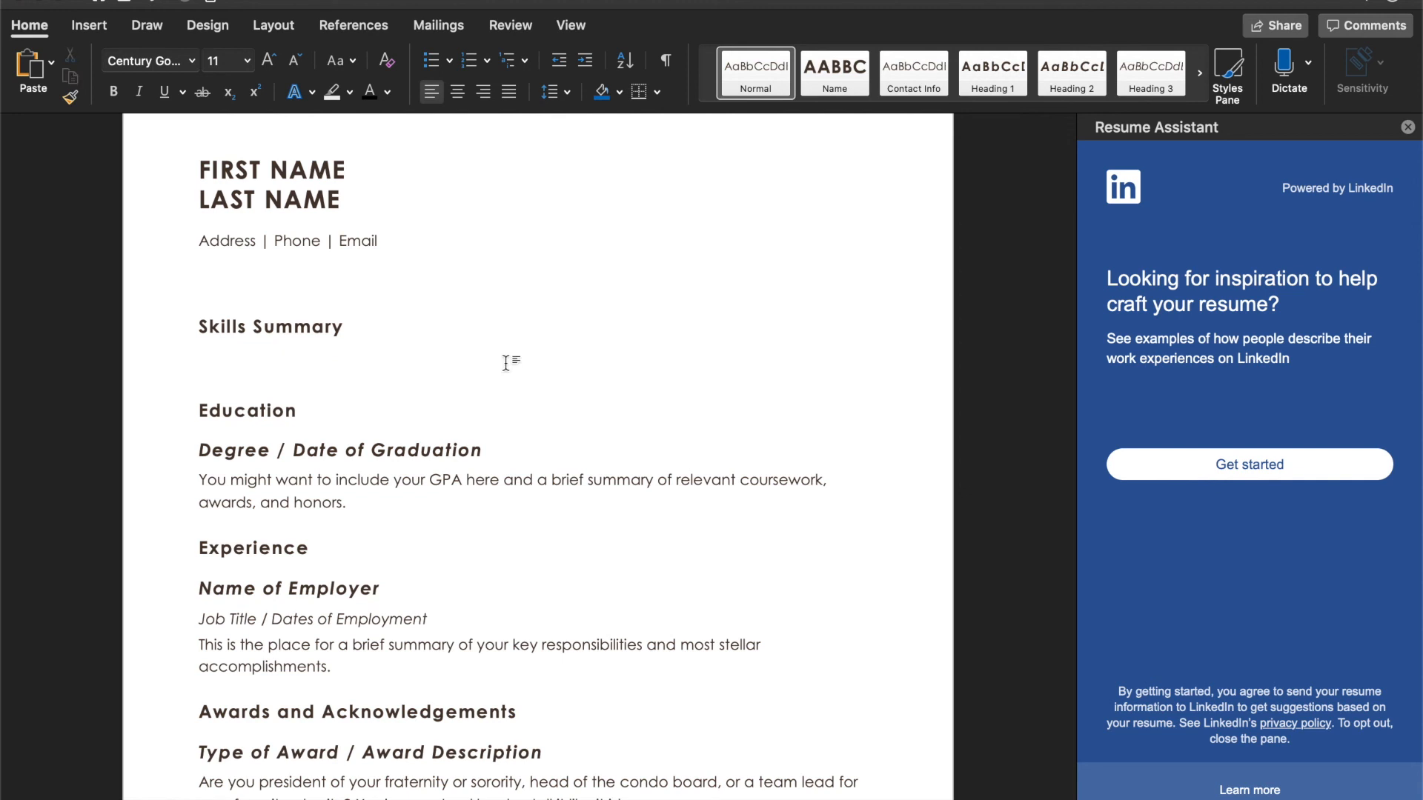
type("Timely")
key("Return")
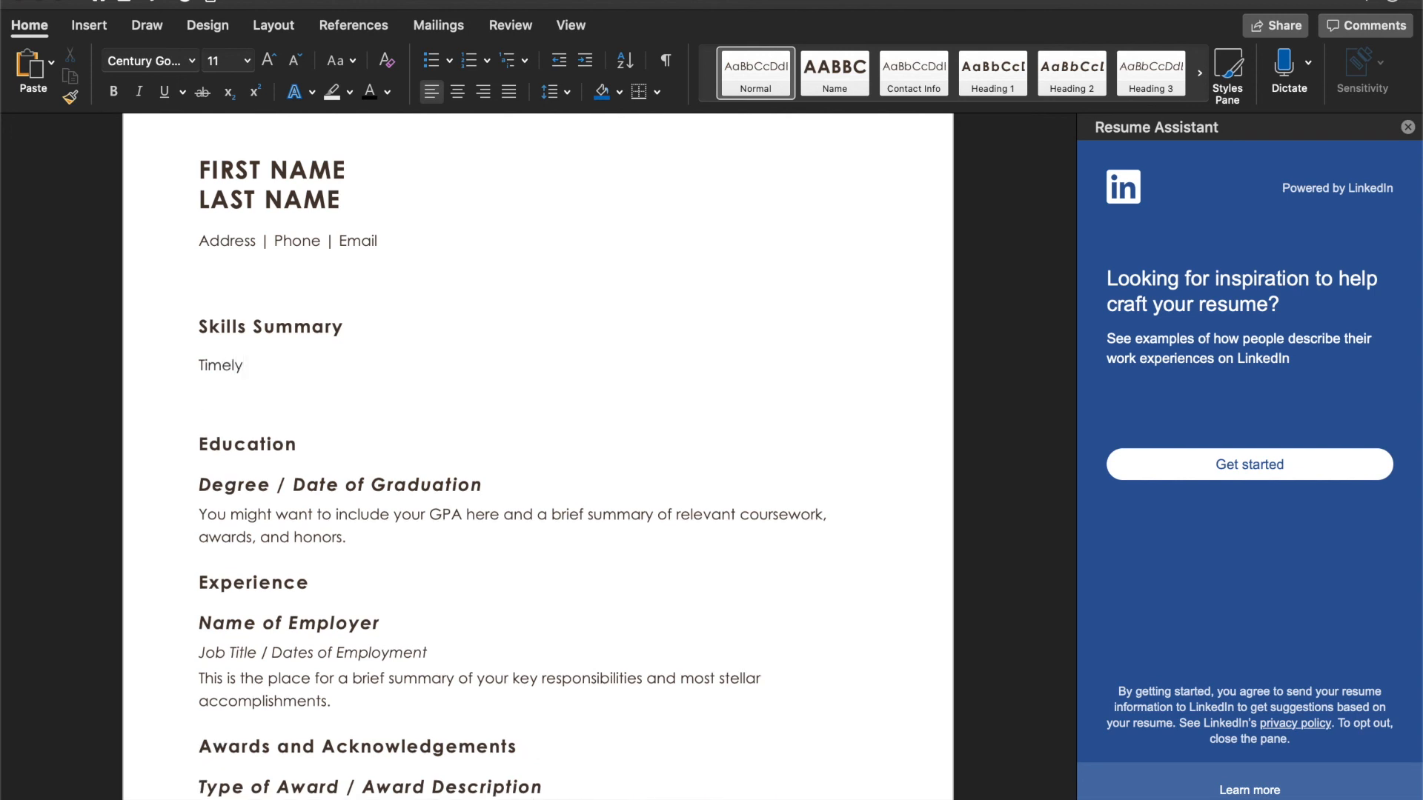
type("Reliable")
key("Return")
type("Team player")
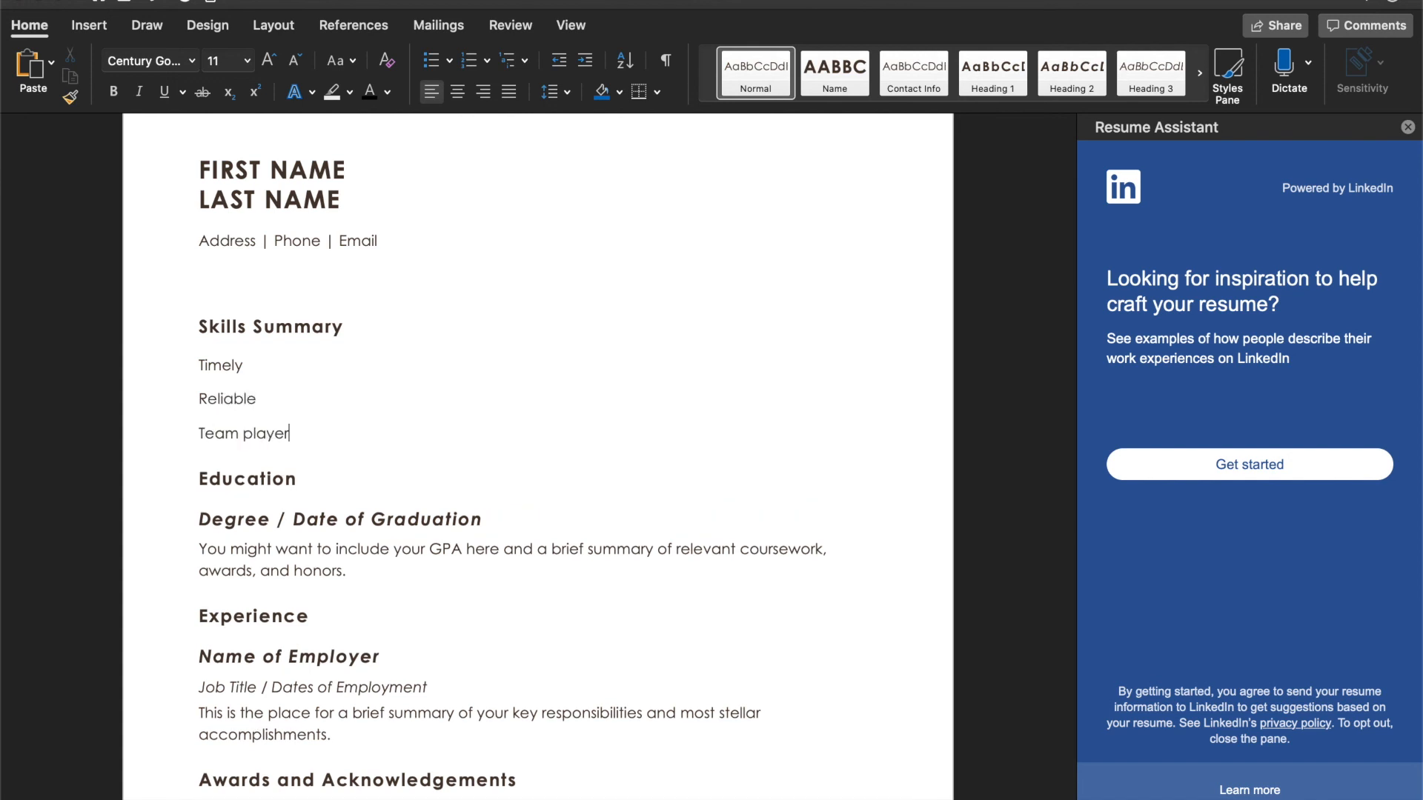
key("Return")
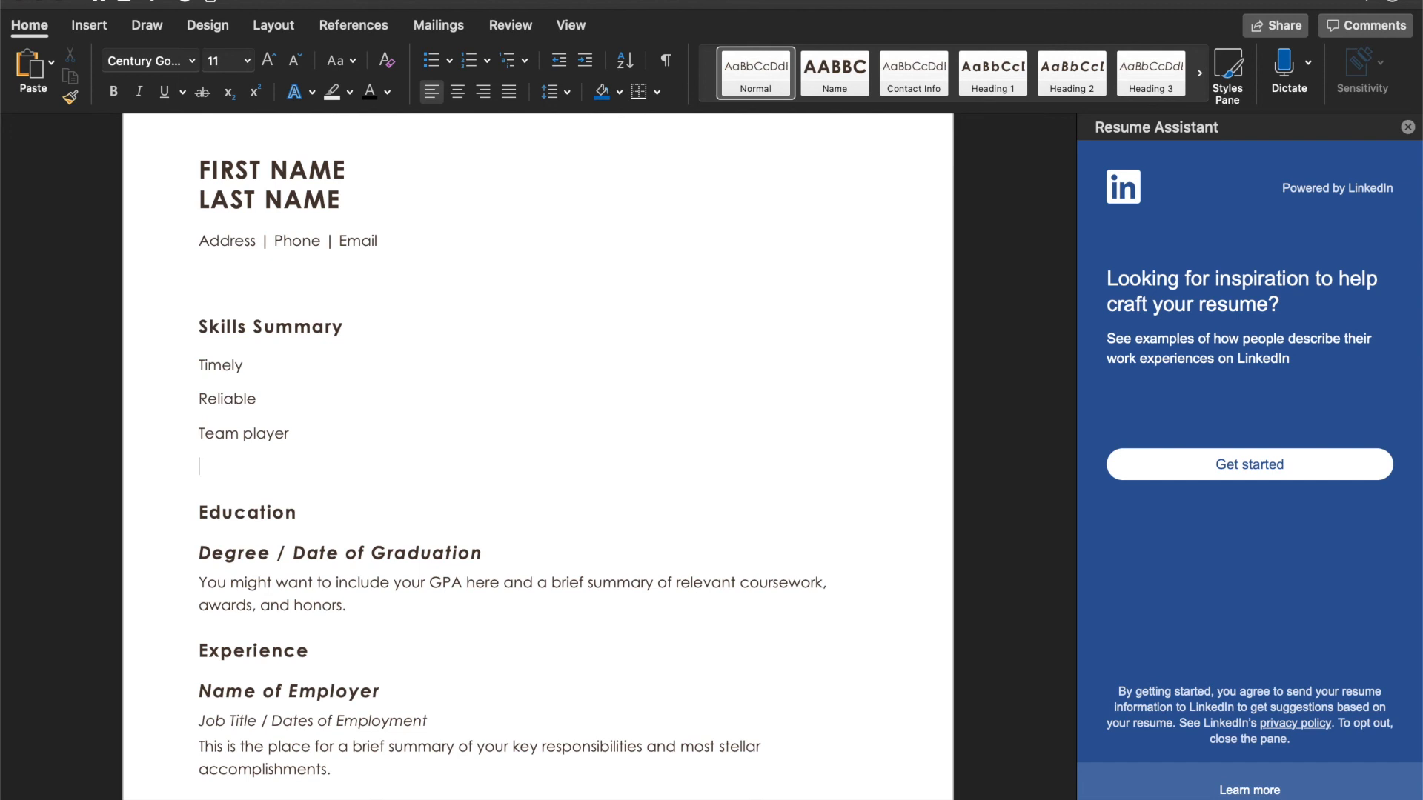
type("Microsoft e")
key("BackSpace")
key("BackSpace")
type("Excel/Powerpoint")
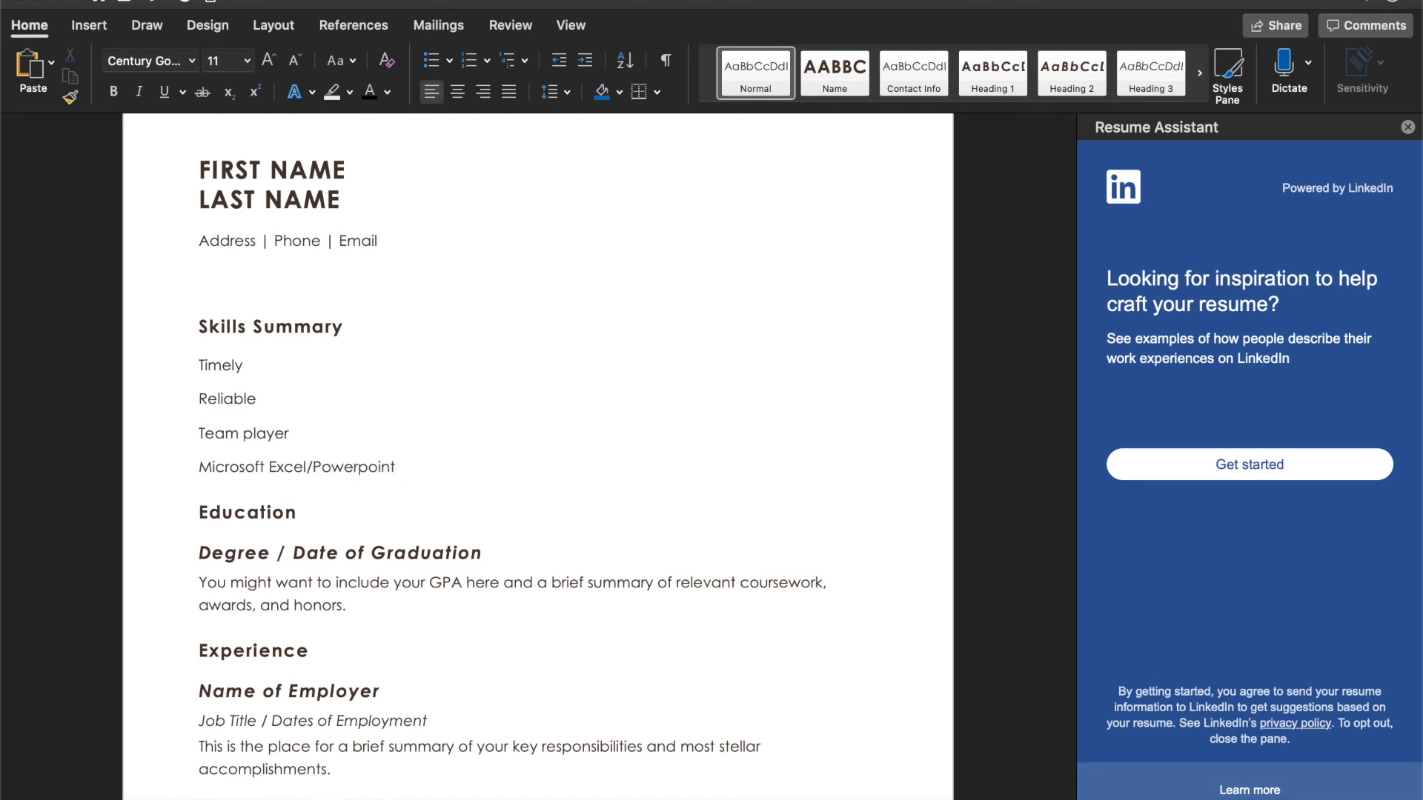
Set the four skill lines to 1.0 line spacing and remove the space between paragraphs of the same style
left_click_drag(399, 468, 203, 388)
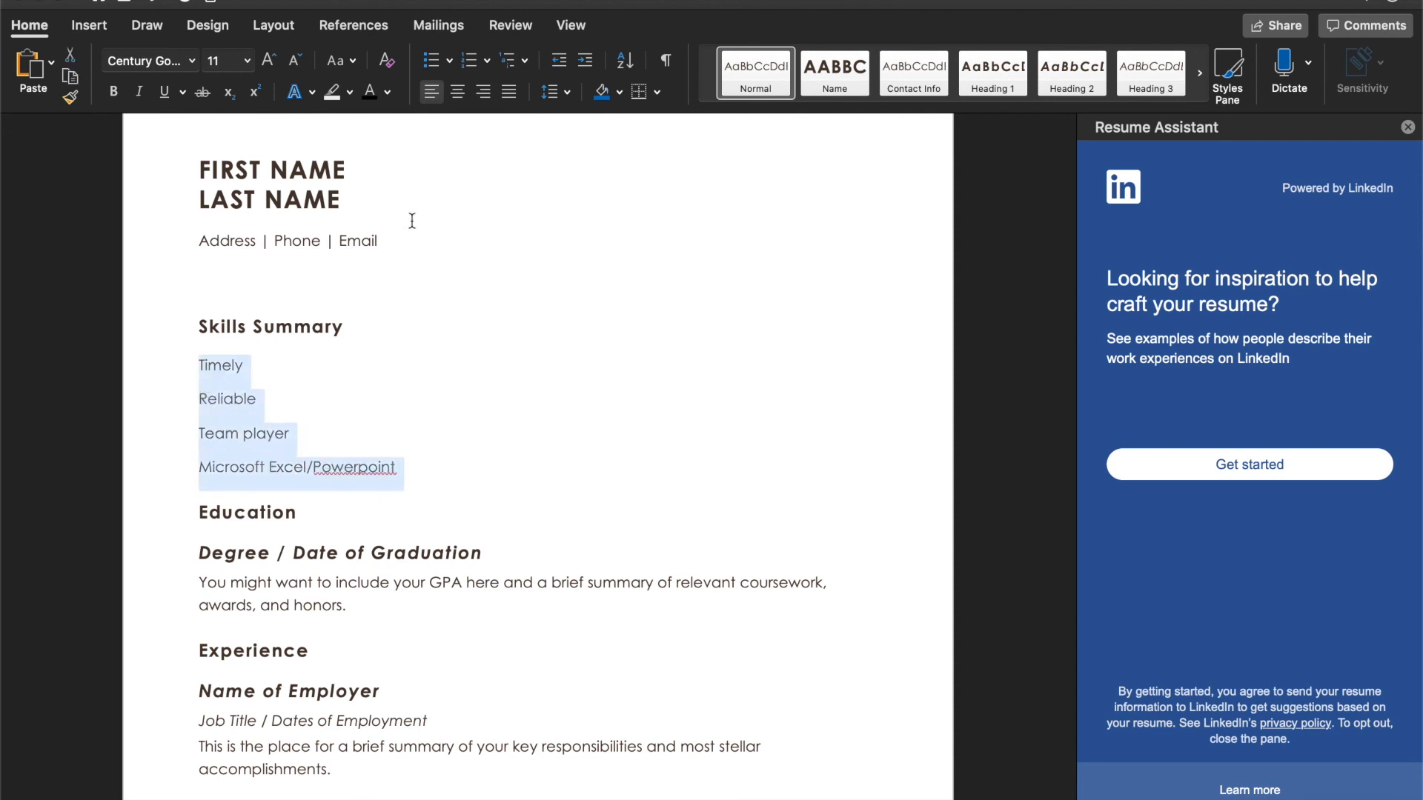
left_click(566, 92)
left_click(569, 119)
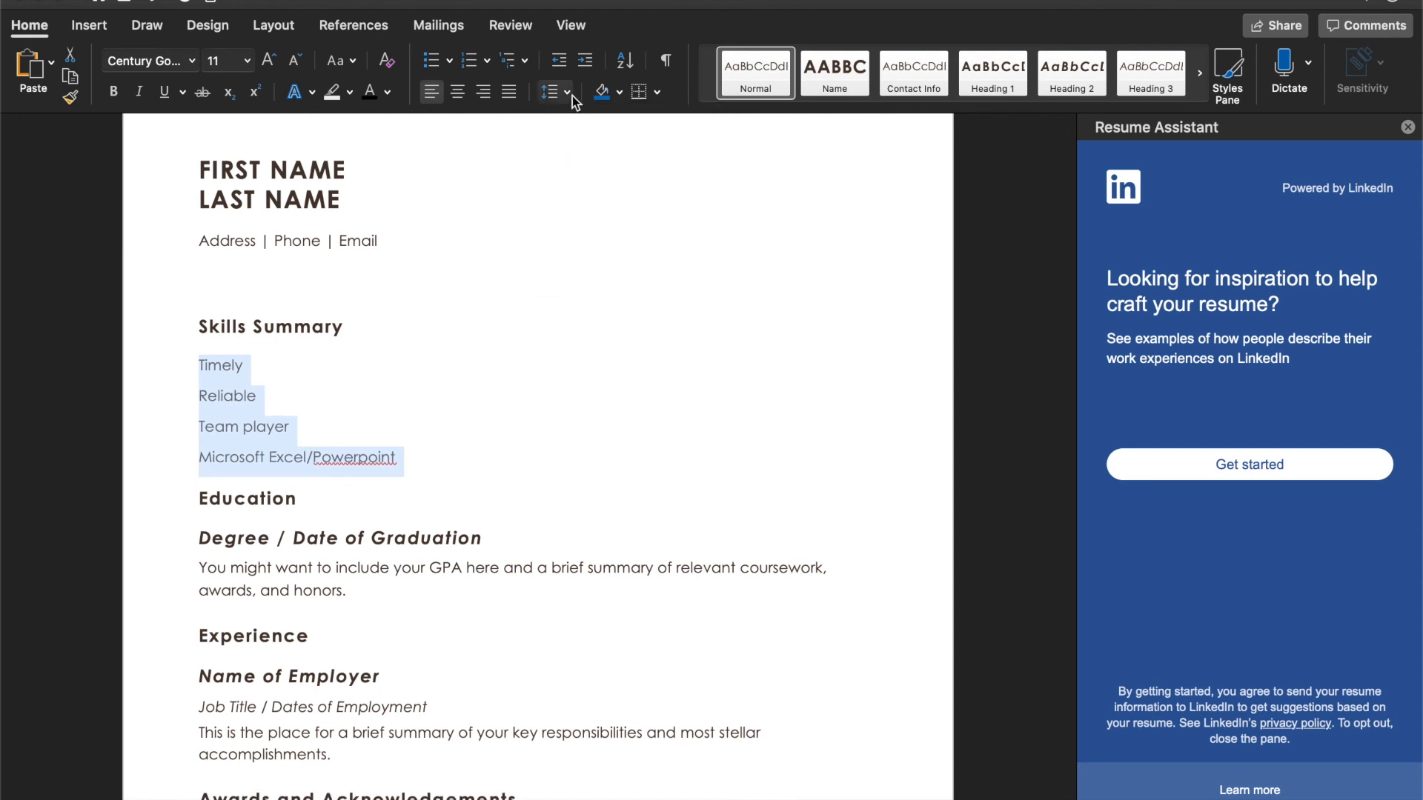
left_click(571, 94)
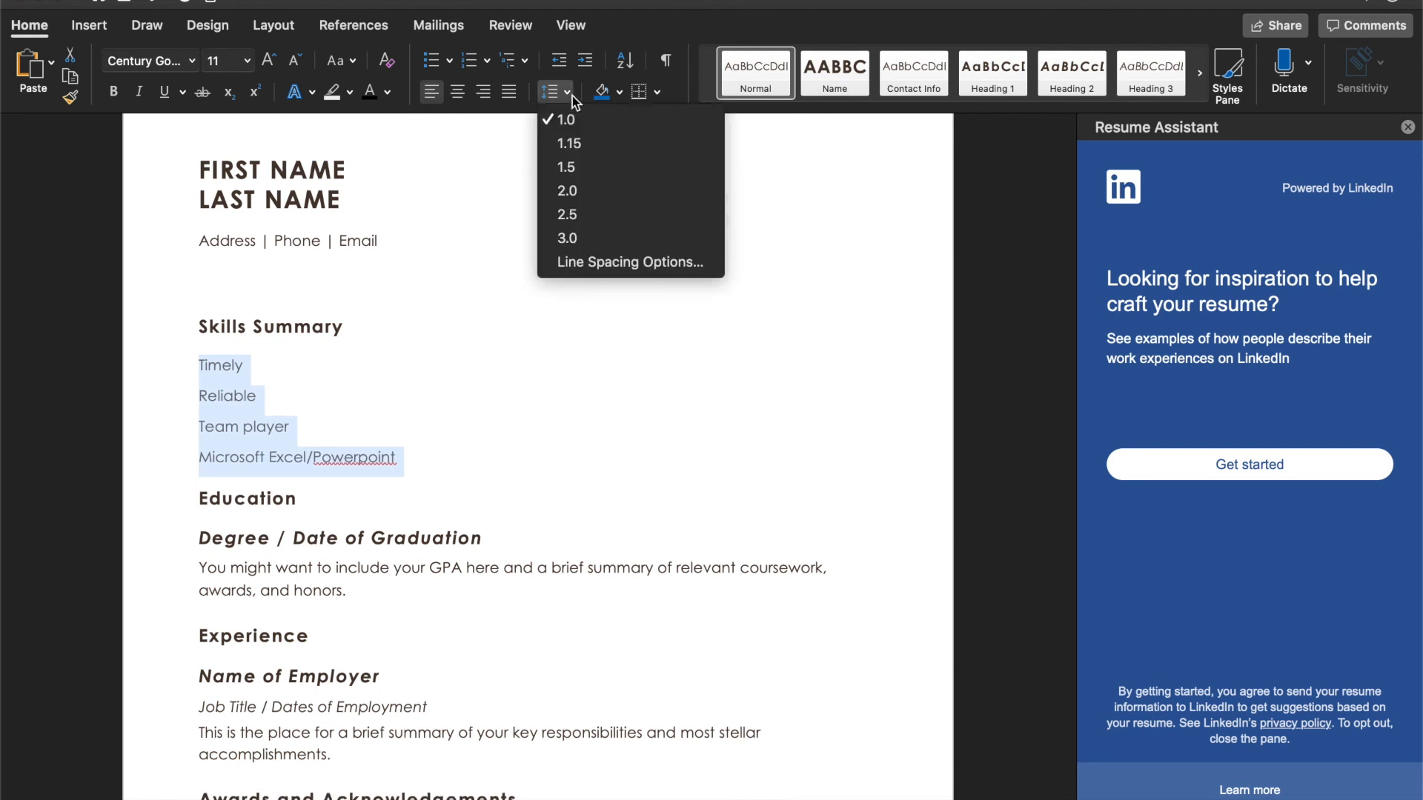
left_click(625, 262)
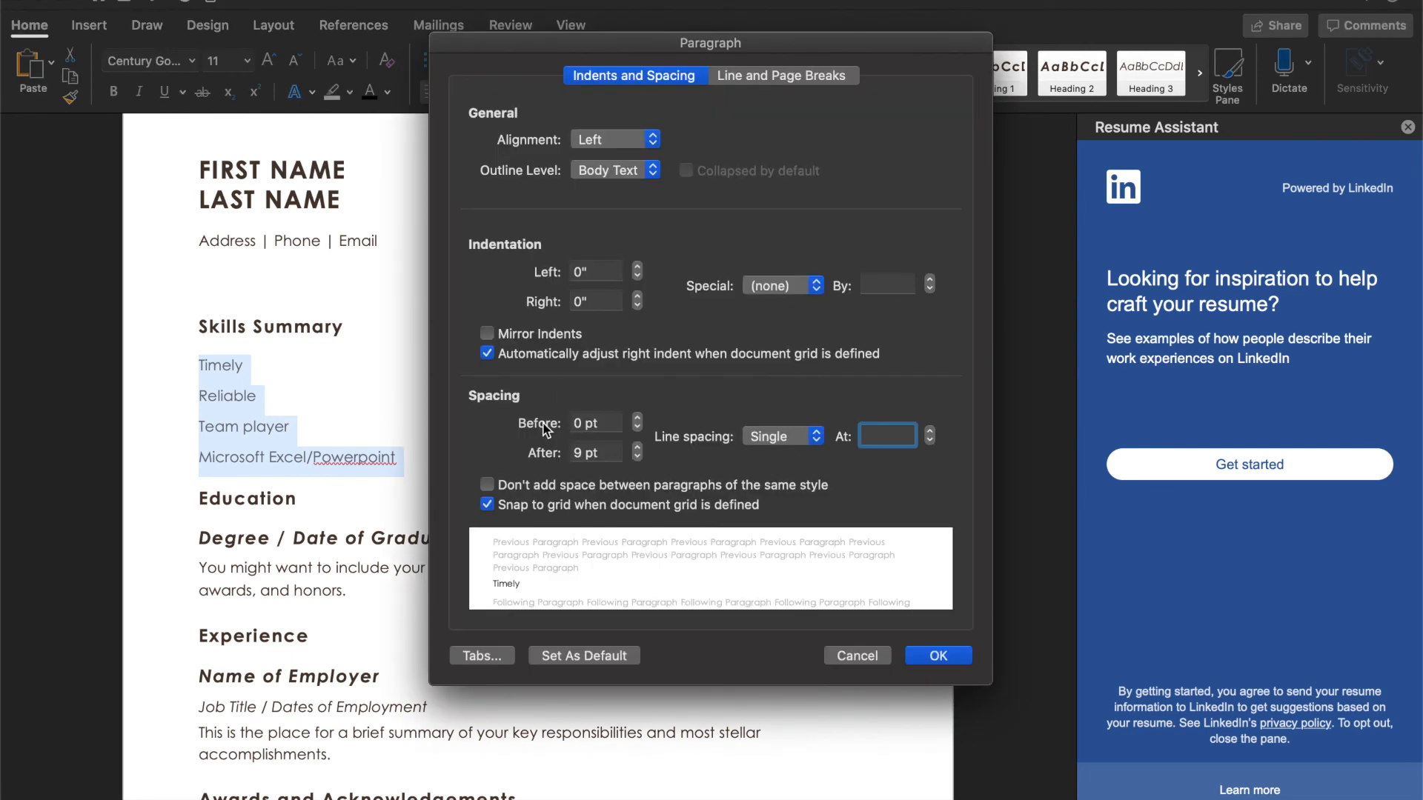
left_click(490, 487)
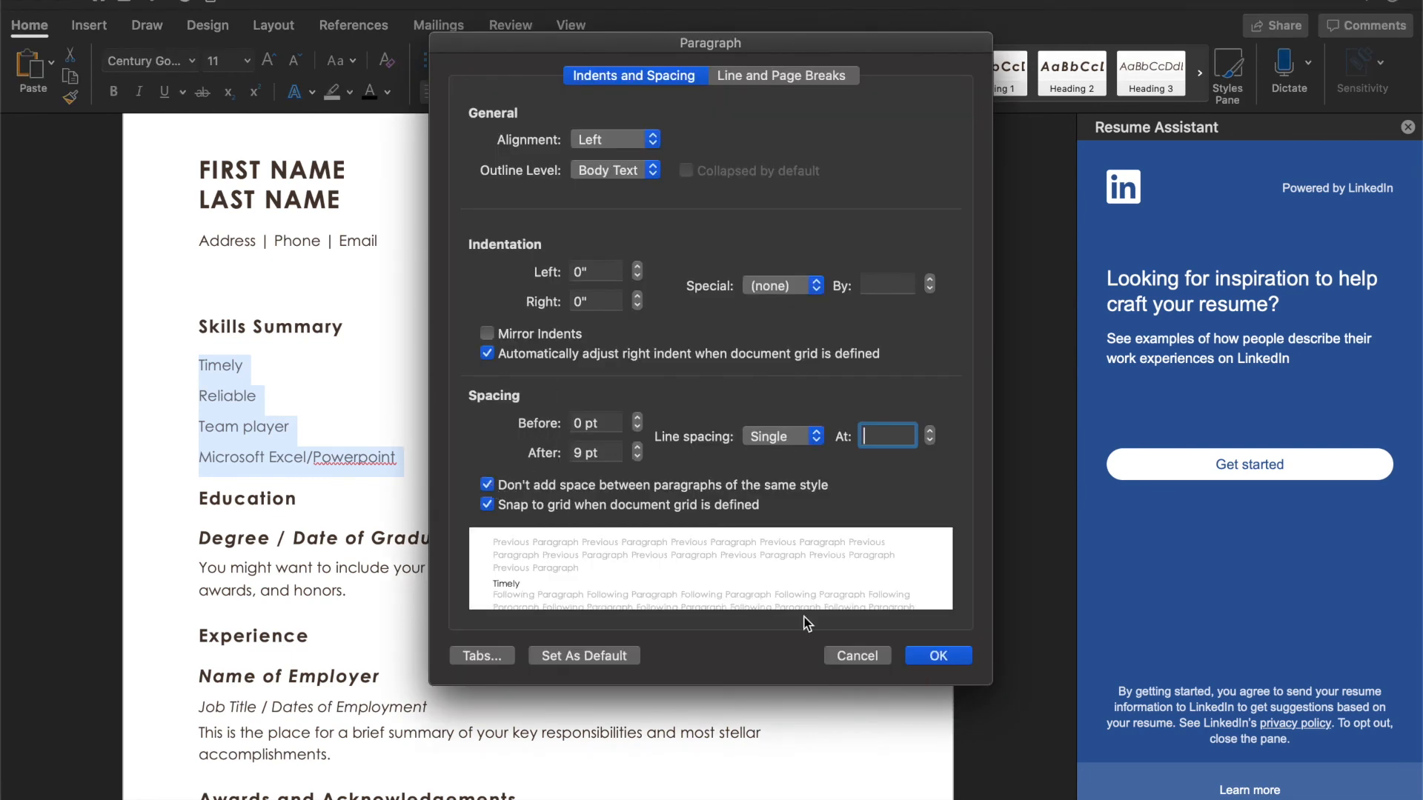
left_click(921, 654)
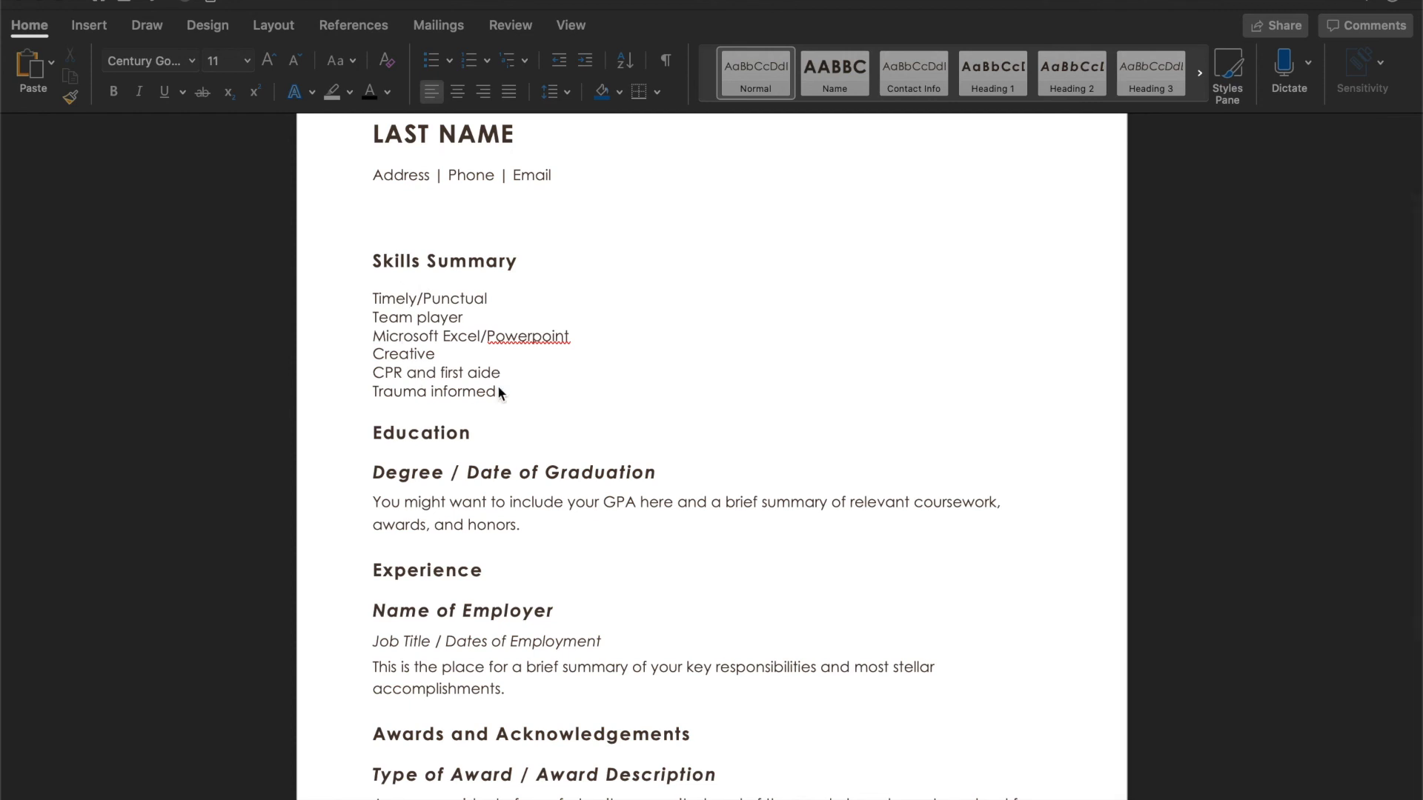
Examine the resume's layout, from the header and expanded skills list to the Education, Experience and Awards placeholders
scroll(499, 389, "down", 3)
scroll(499, 388, "down", 1)
scroll(499, 388, "up", 2)
scroll(499, 388, "down", 1)
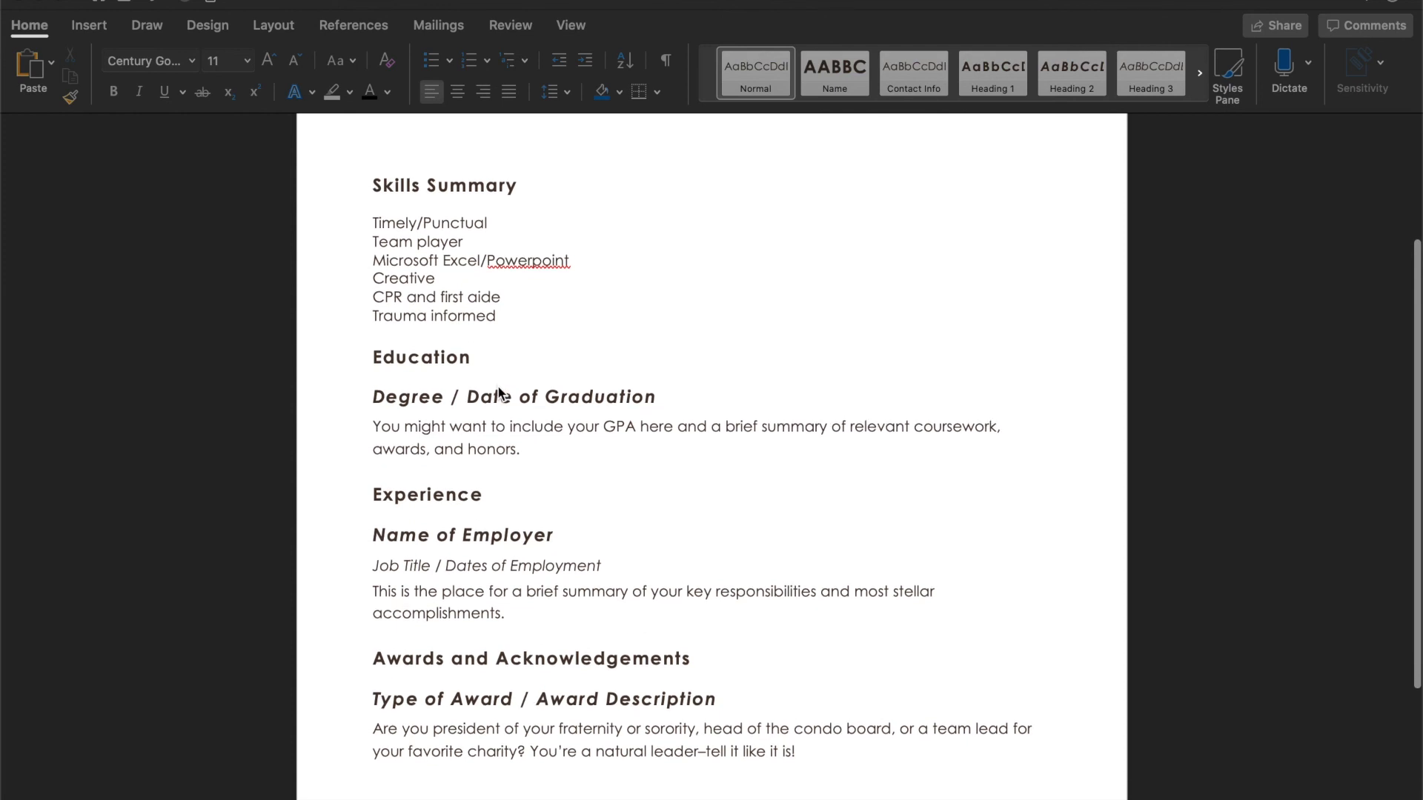
scroll(498, 393, "up", 4)
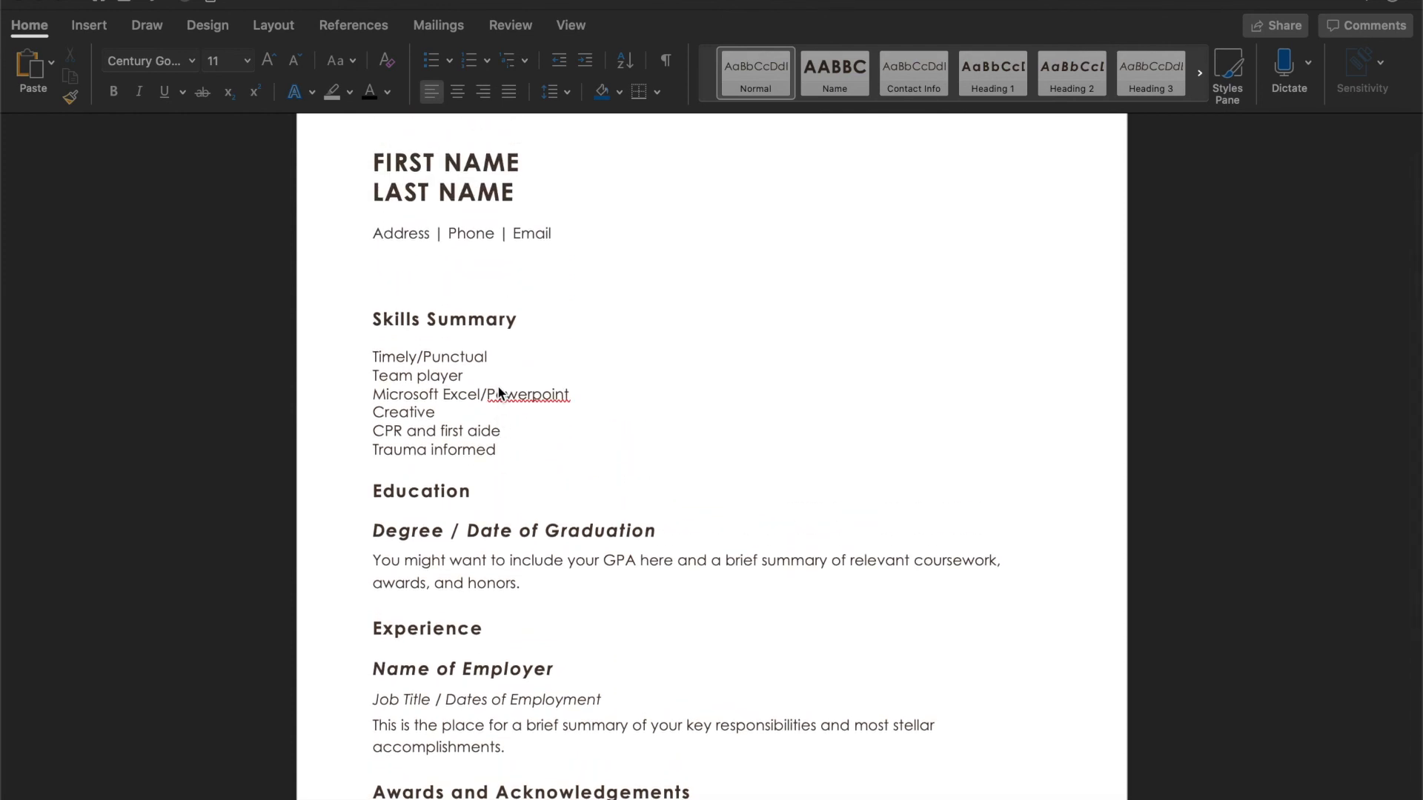
scroll(499, 393, "down", 1)
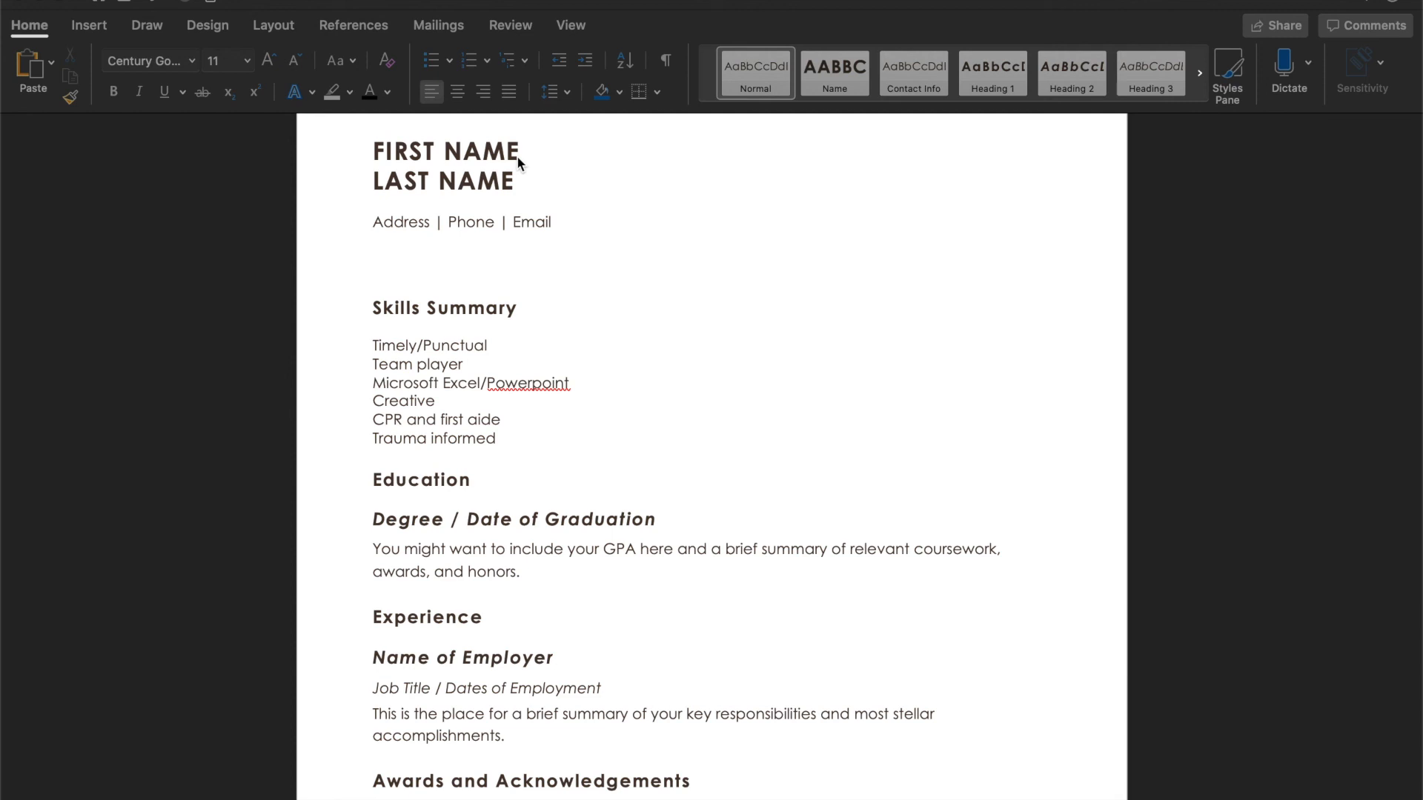
scroll(534, 306, "down", 1)
scroll(533, 305, "down", 5)
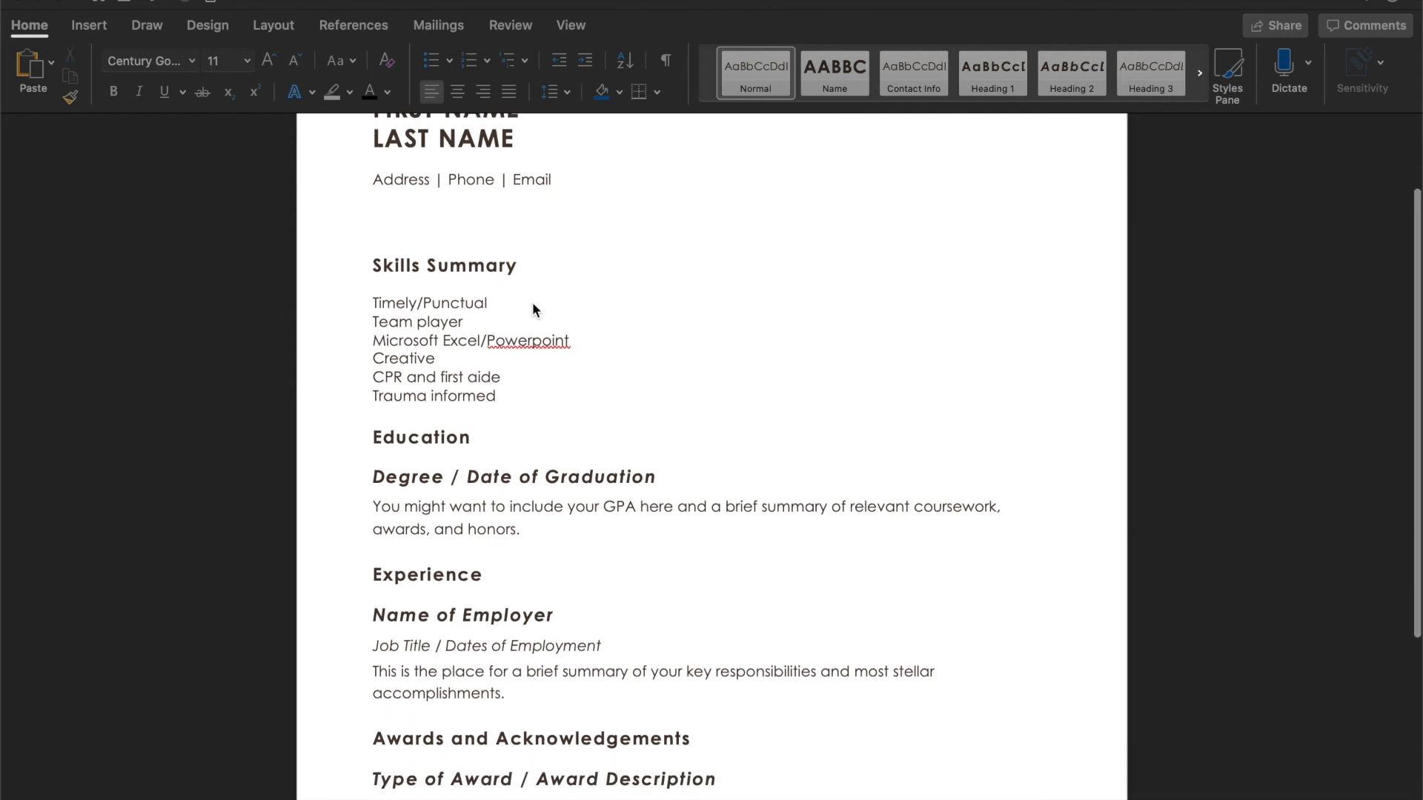
scroll(533, 309, "down", 8)
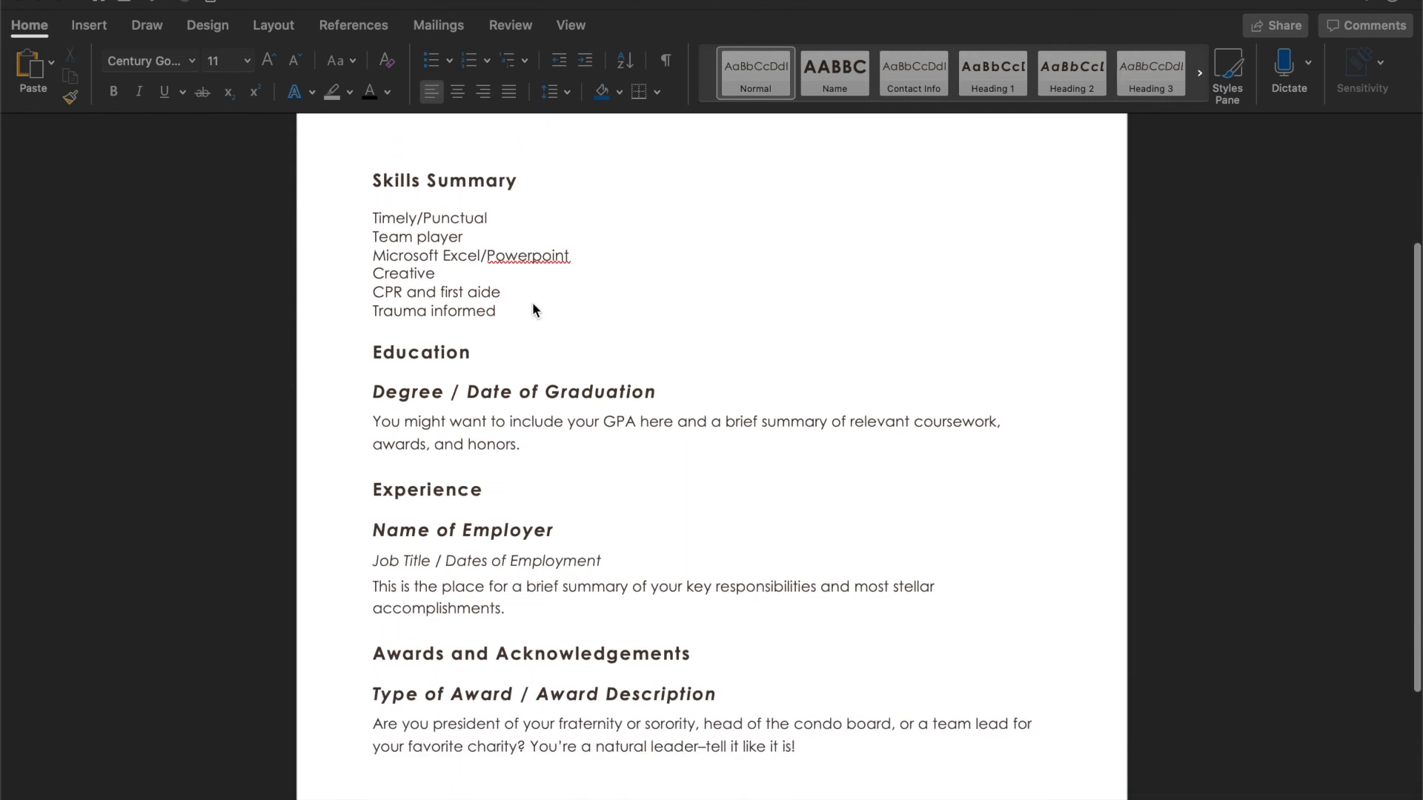
scroll(534, 300, "up", 12)
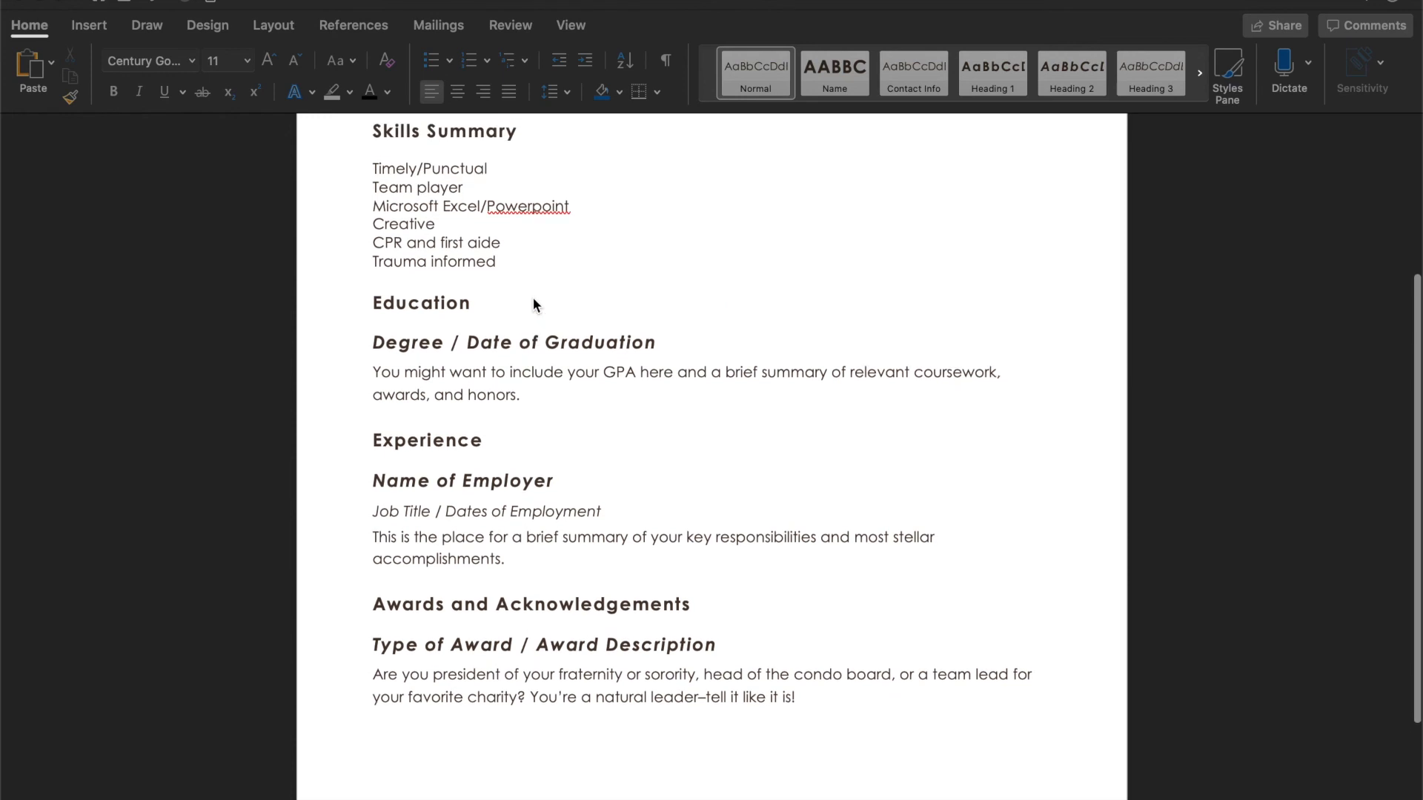
scroll(533, 299, "up", 1)
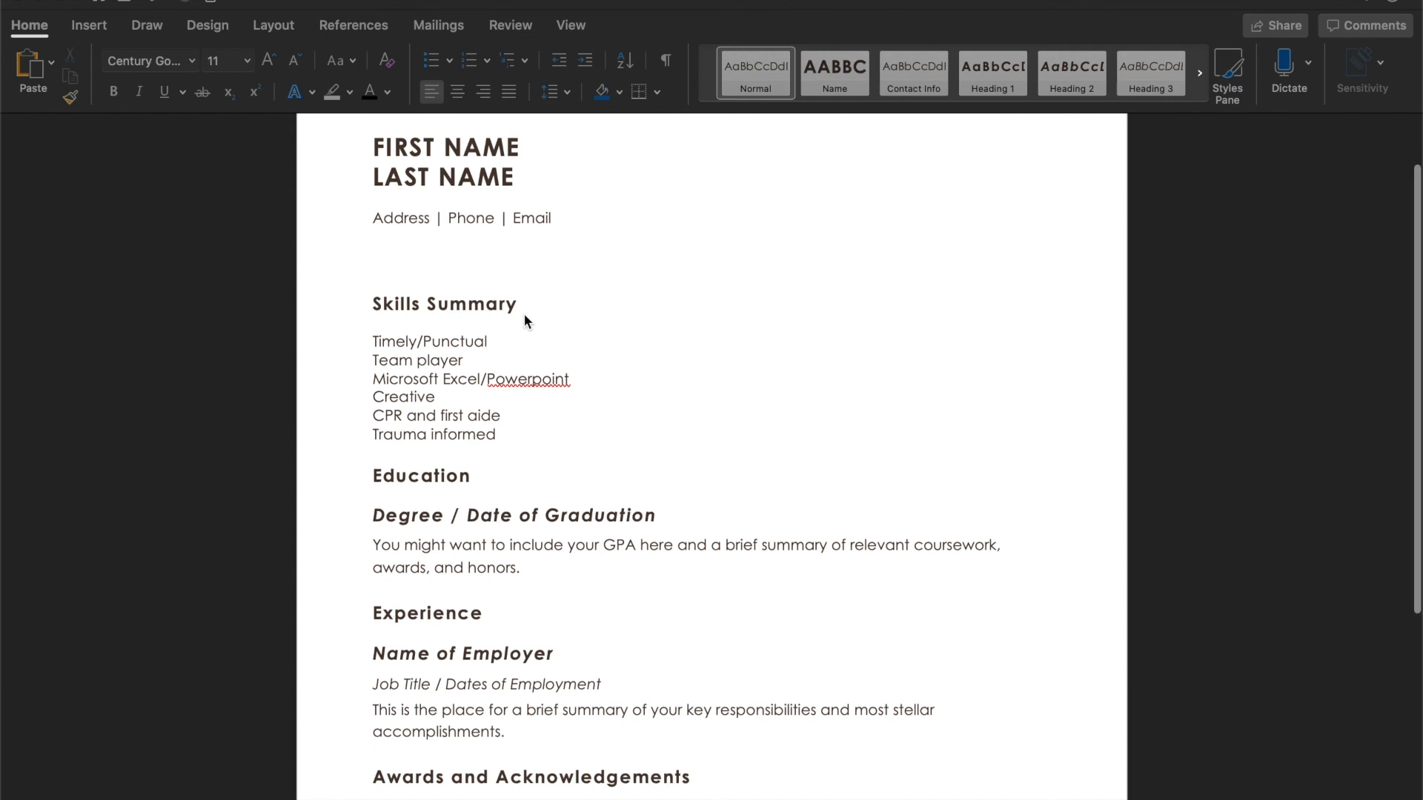
scroll(525, 320, "down", 2)
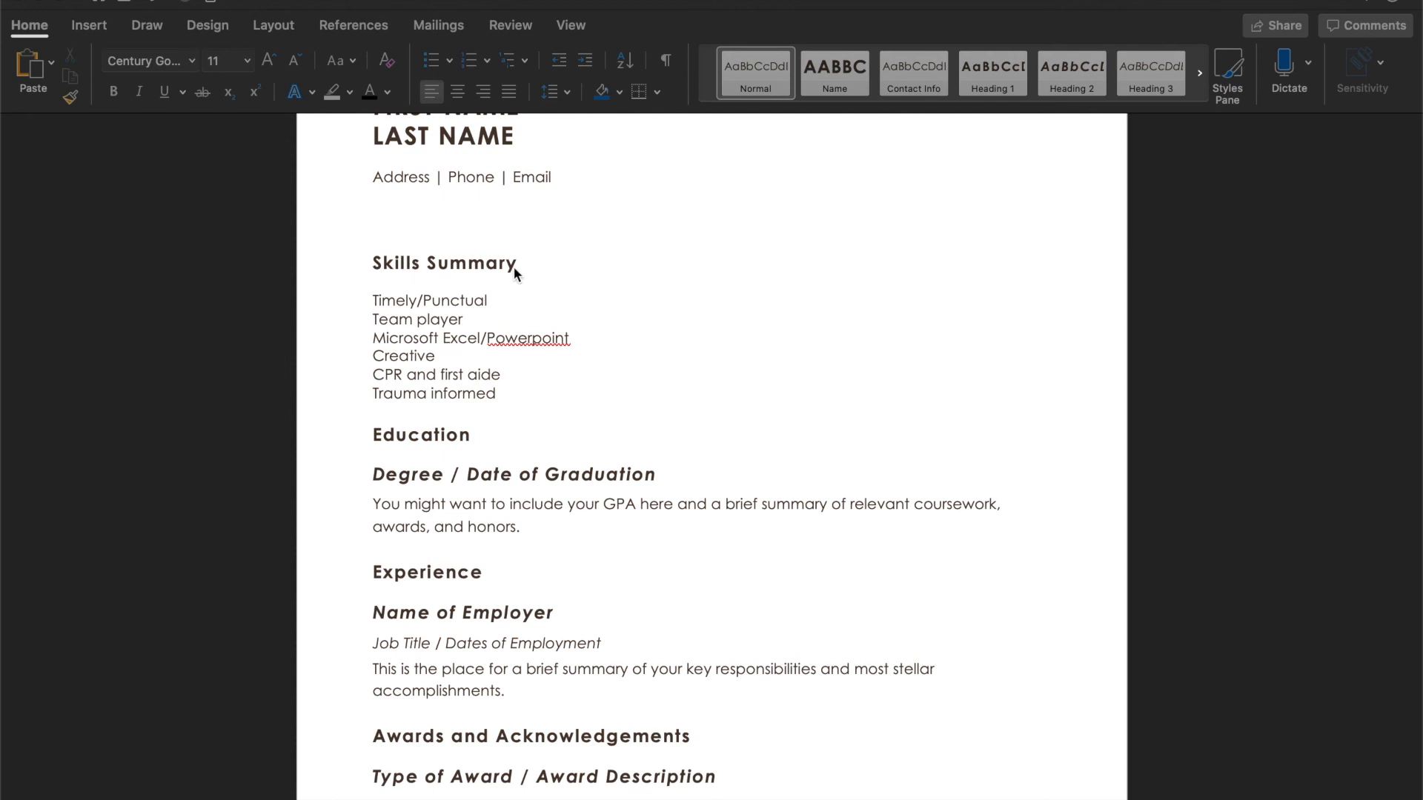
scroll(479, 319, "down", 3)
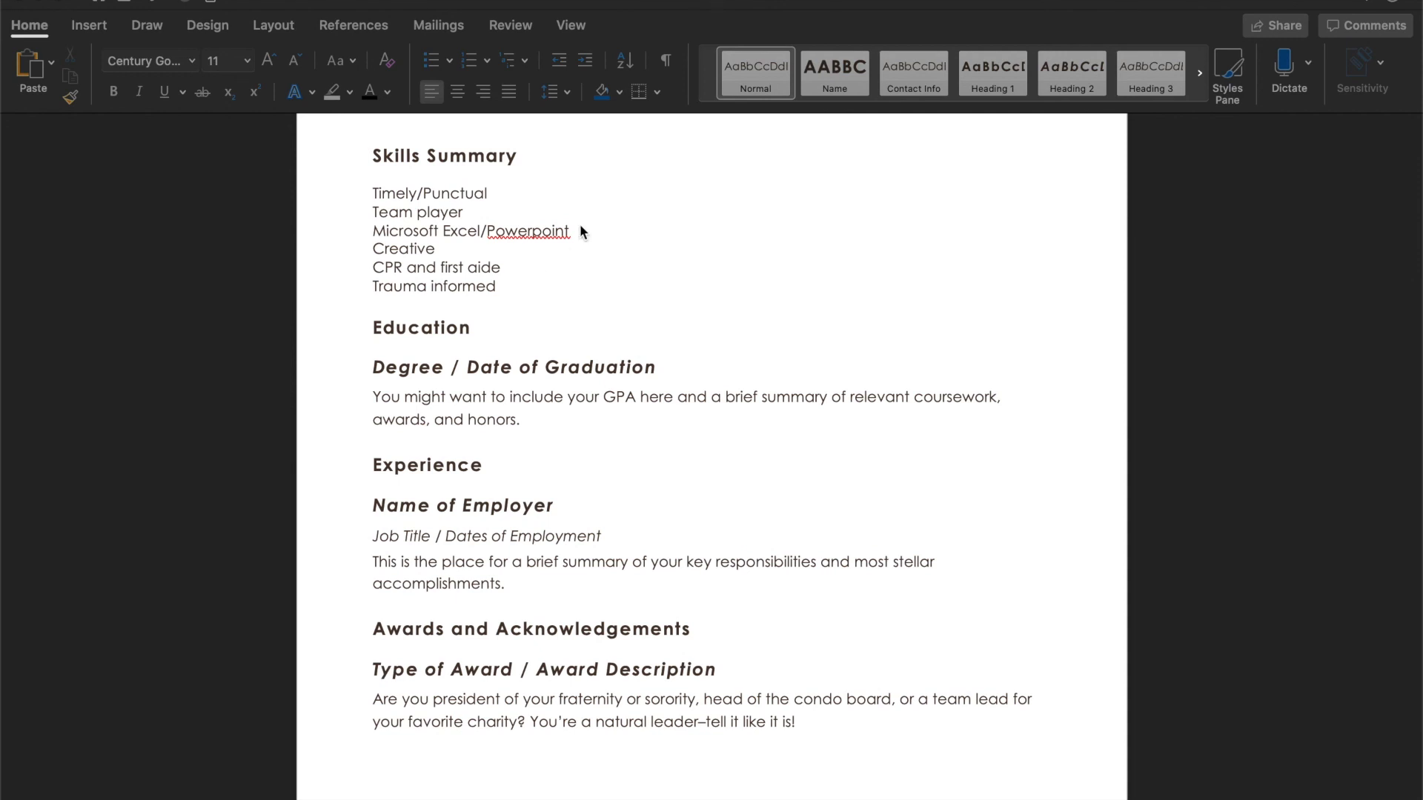
scroll(469, 525, "up", 4)
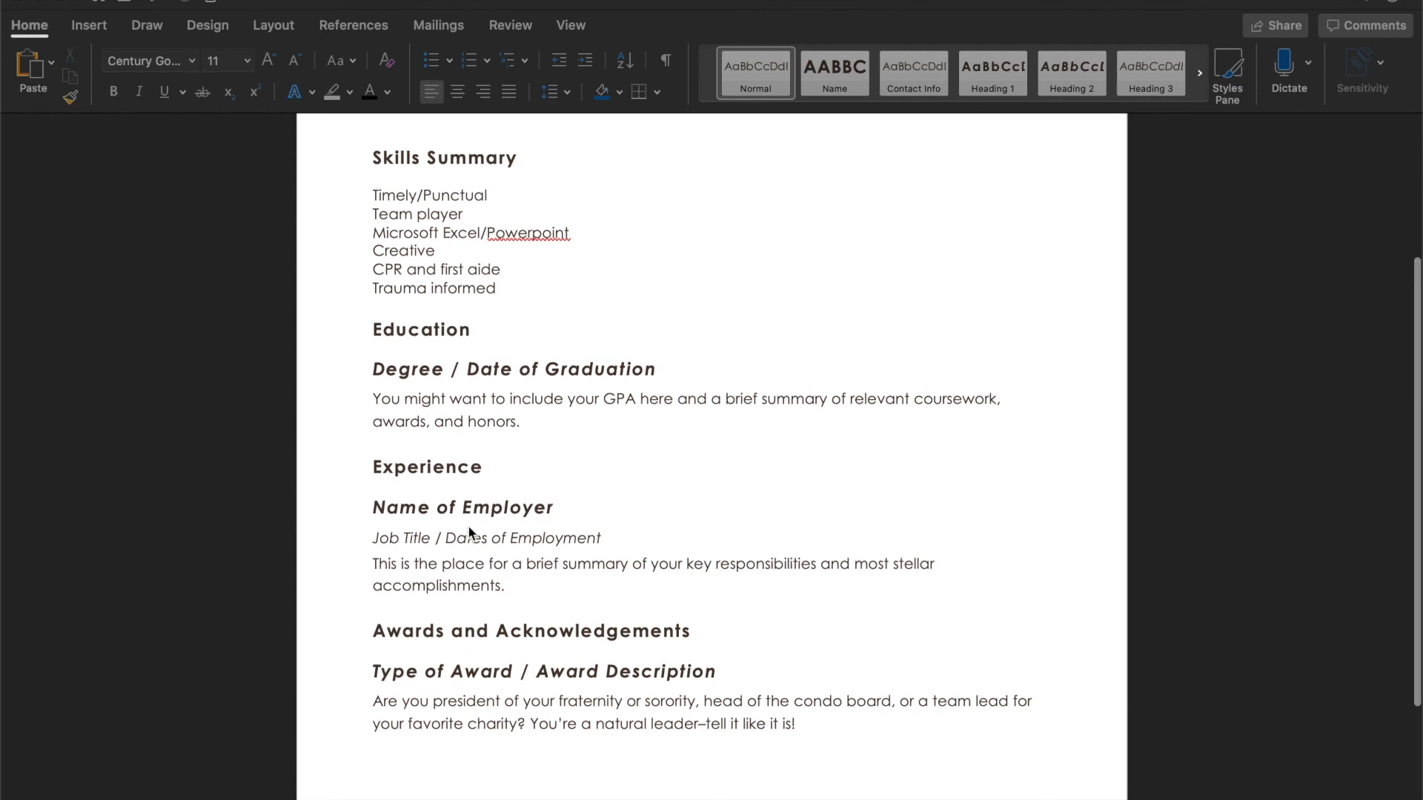
scroll(469, 530, "up", 1)
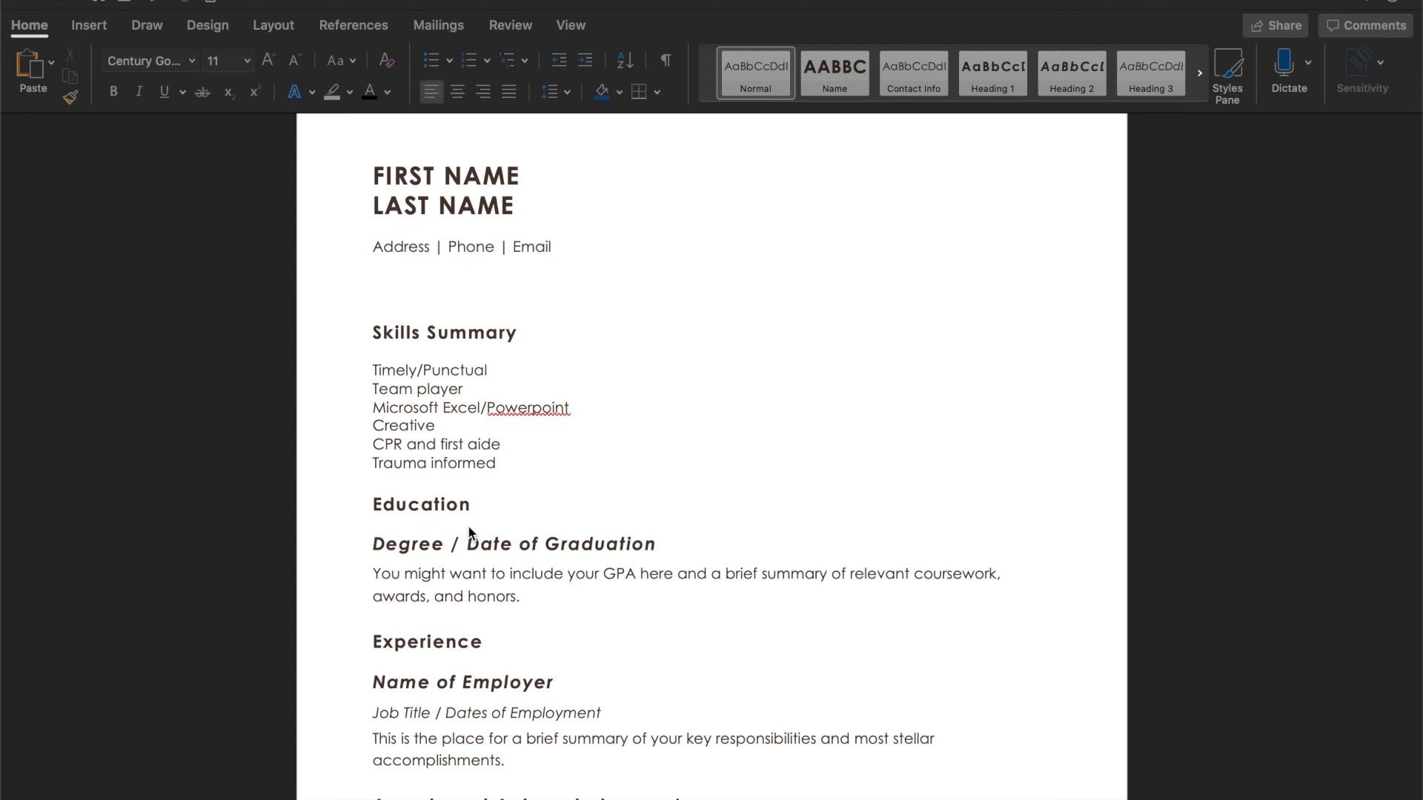
scroll(470, 532, "down", 3)
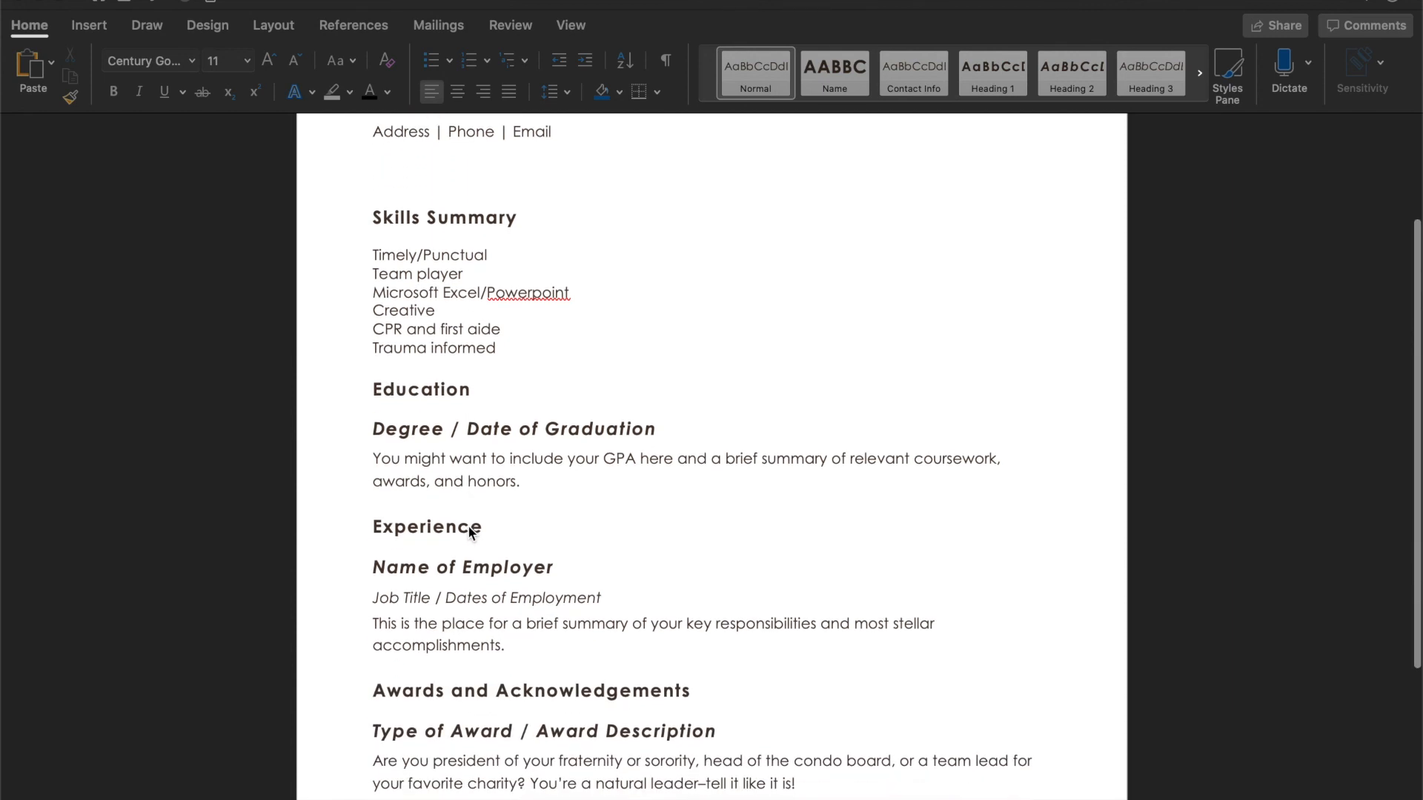
scroll(469, 531, "down", 1)
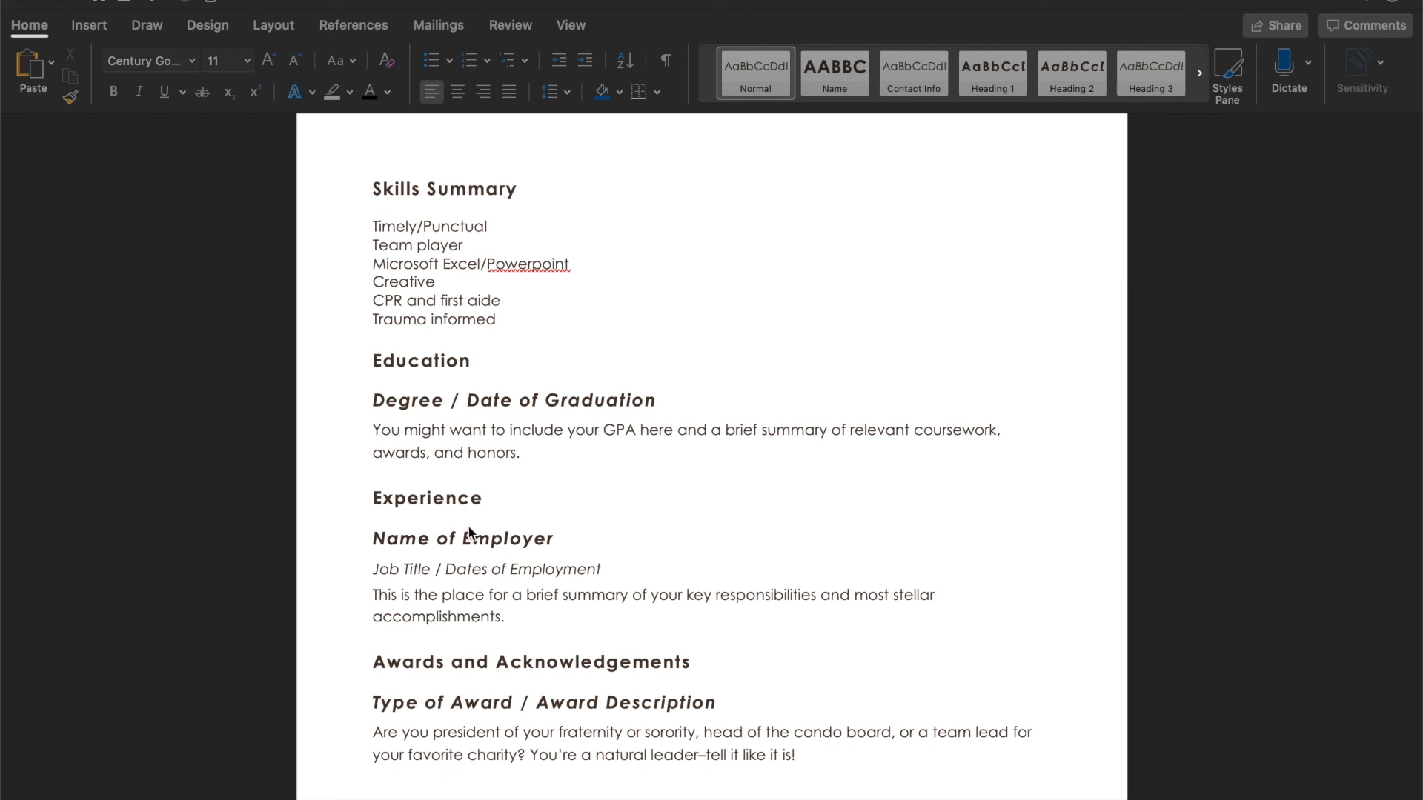
scroll(469, 527, "up", 3)
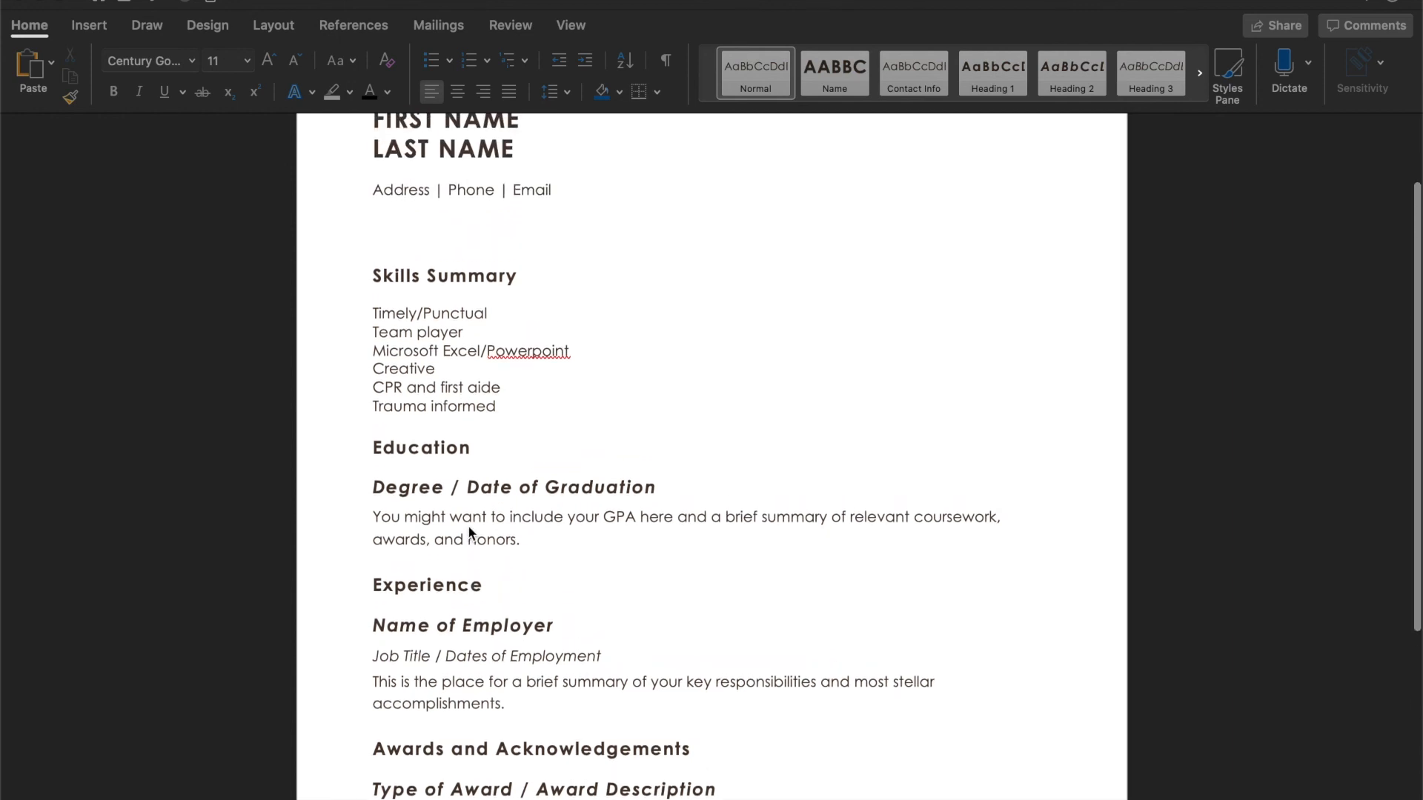